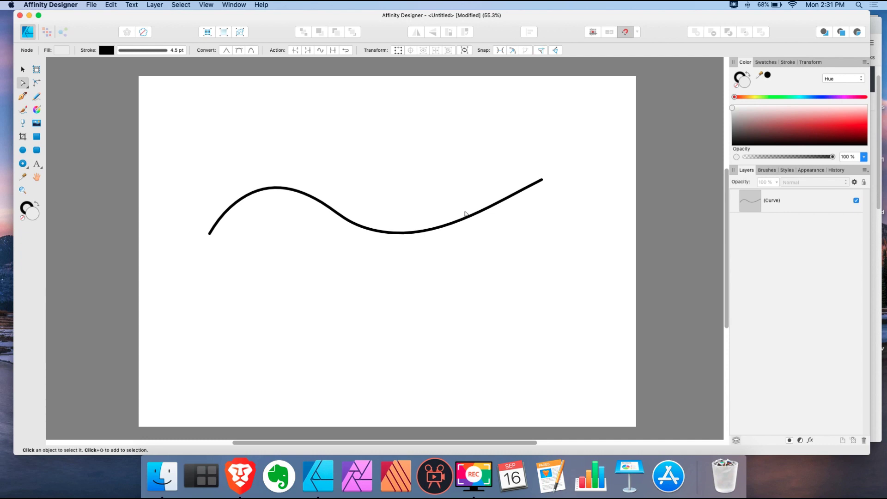
# Cut the wavy curve's right end off with the Knife tool and delete the cut piece
pyautogui.moveTo(465, 214); pyautogui.dragTo(479, 237)
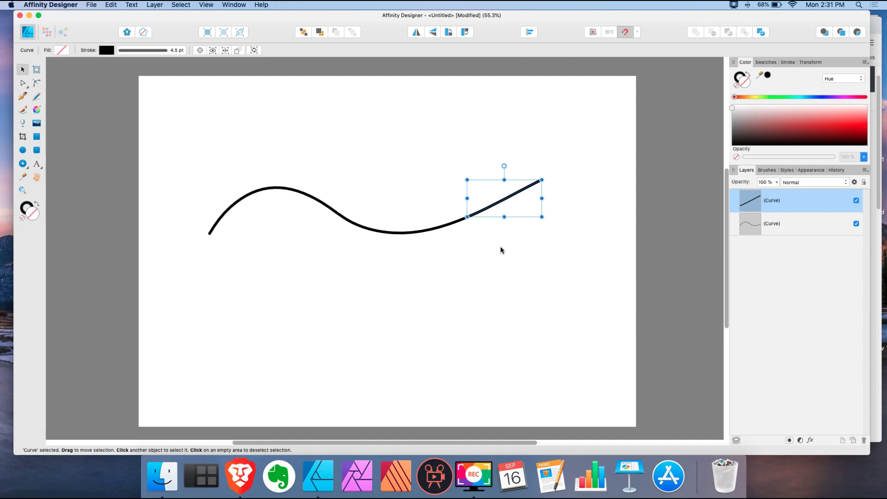
pyautogui.press('Delete')
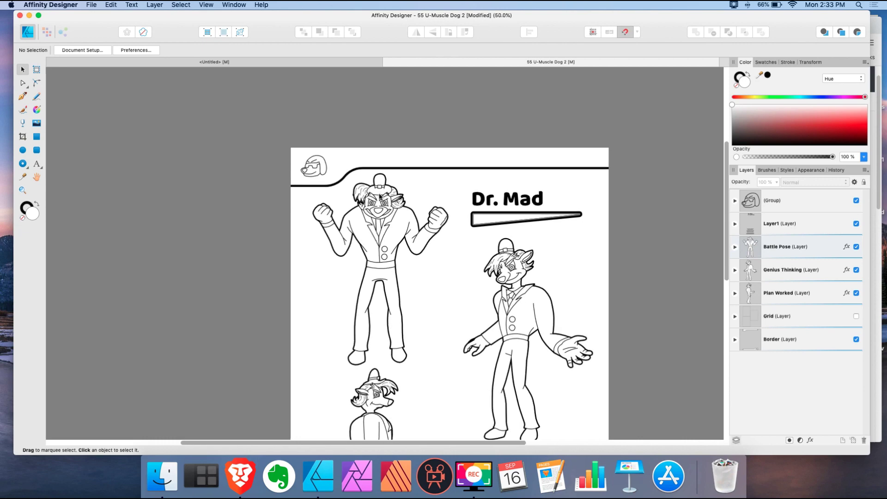
# Zoom into Dr. Mad's face and inspect the outline, nose pieces and smile curve with the Node Tool
pyautogui.scroll(10, 379, 197)
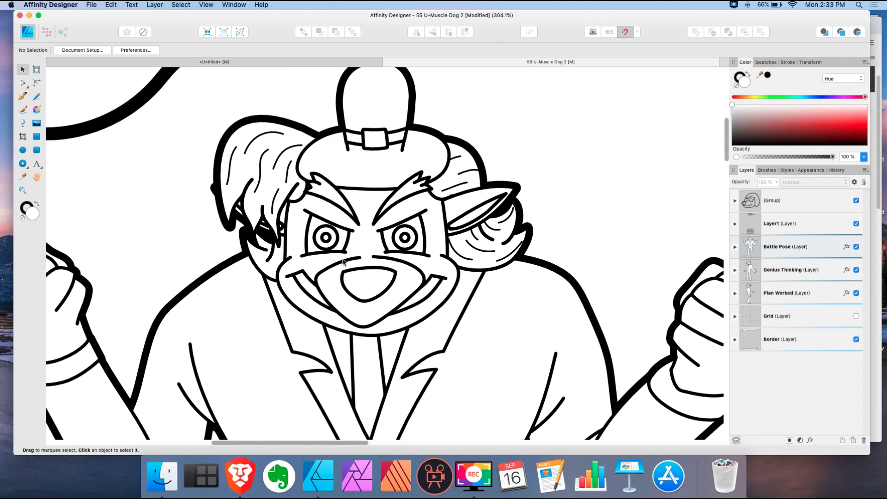
pyautogui.click(345, 262)
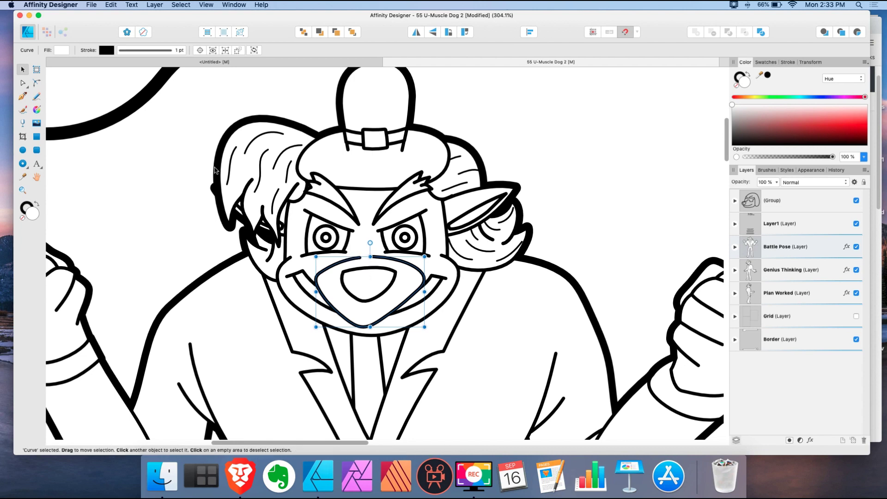
pyautogui.click(23, 83)
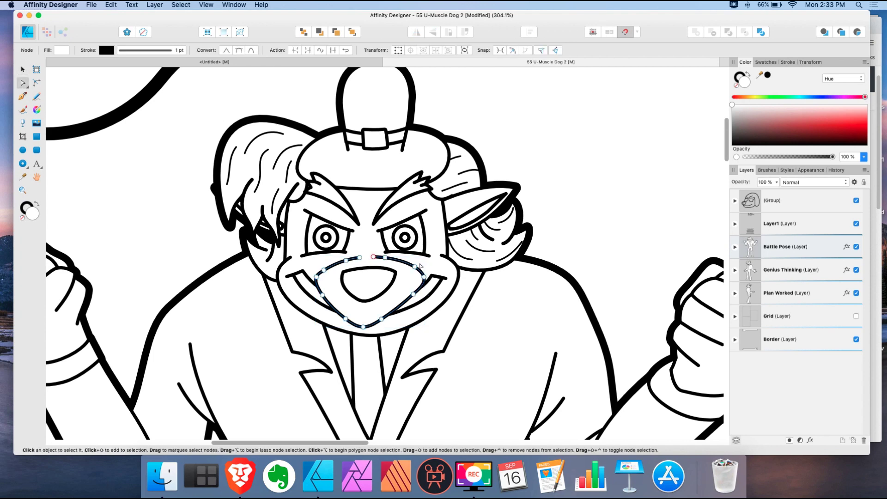
pyautogui.click(361, 259)
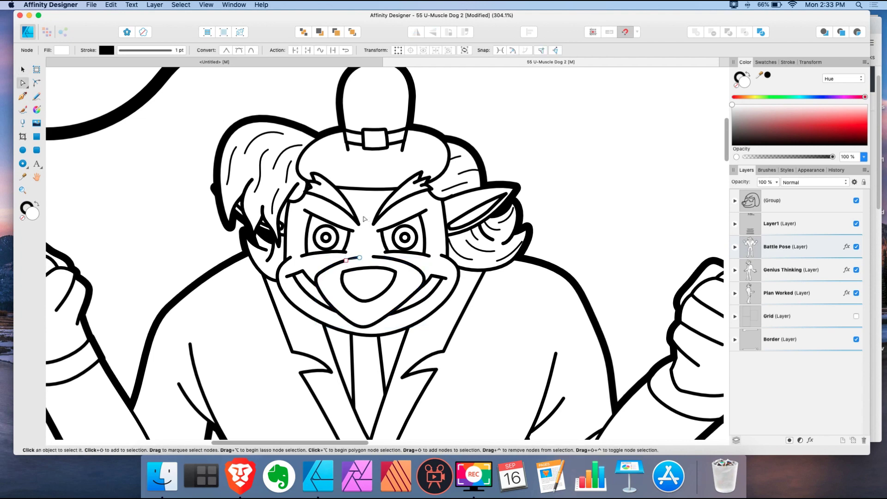
pyautogui.click(383, 260)
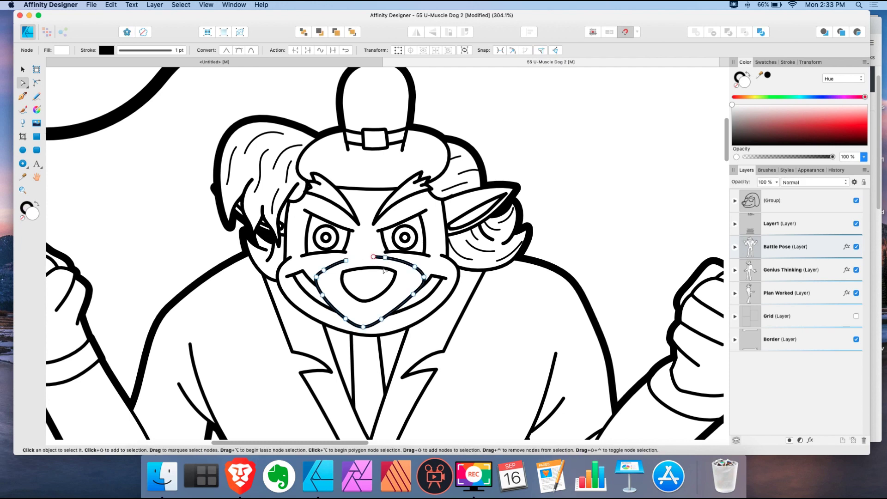
pyautogui.click(385, 258)
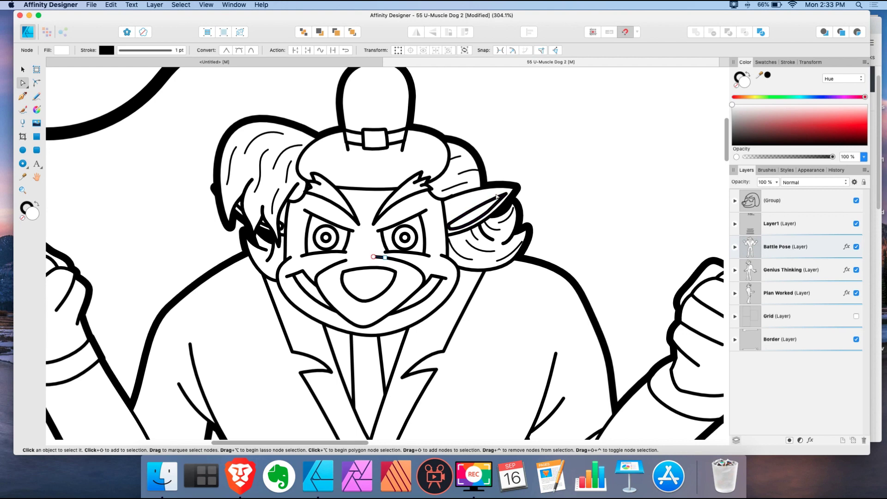
pyautogui.press('Escape')
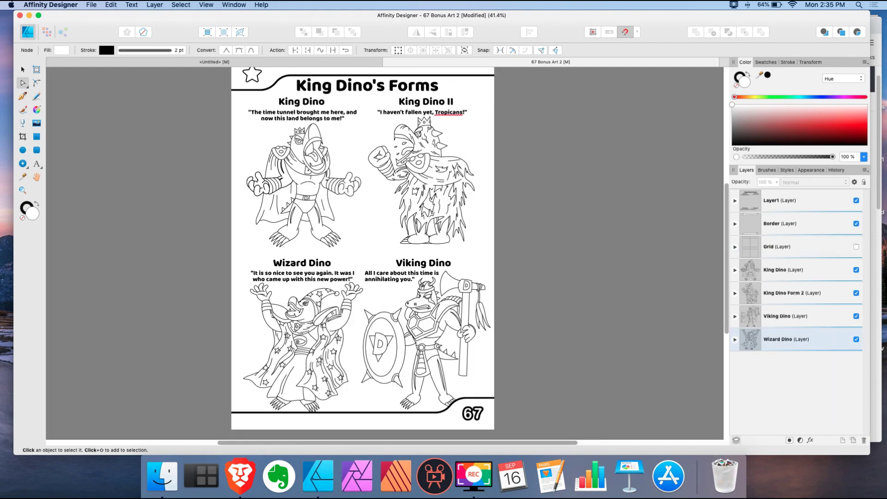
# Zoom into Wizard Dino's robe and select its short broken piece and the adjoining long curve
pyautogui.scroll(5, 316, 361)
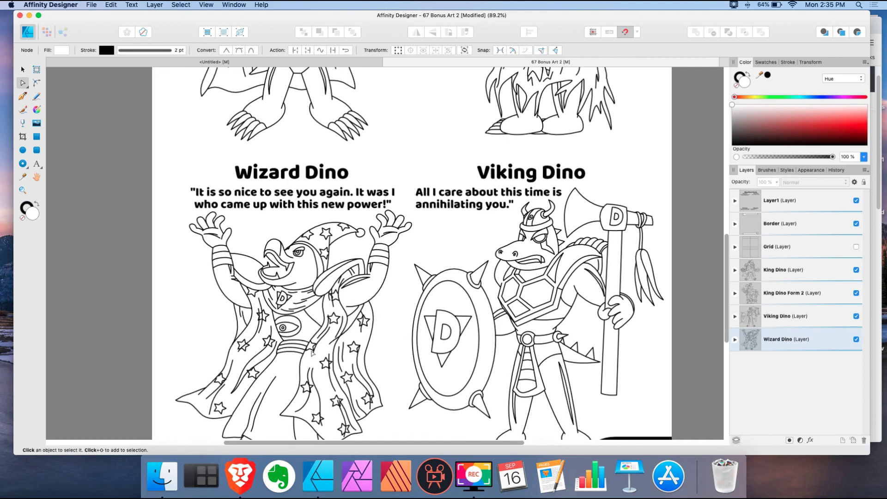
pyautogui.scroll(3, 312, 354)
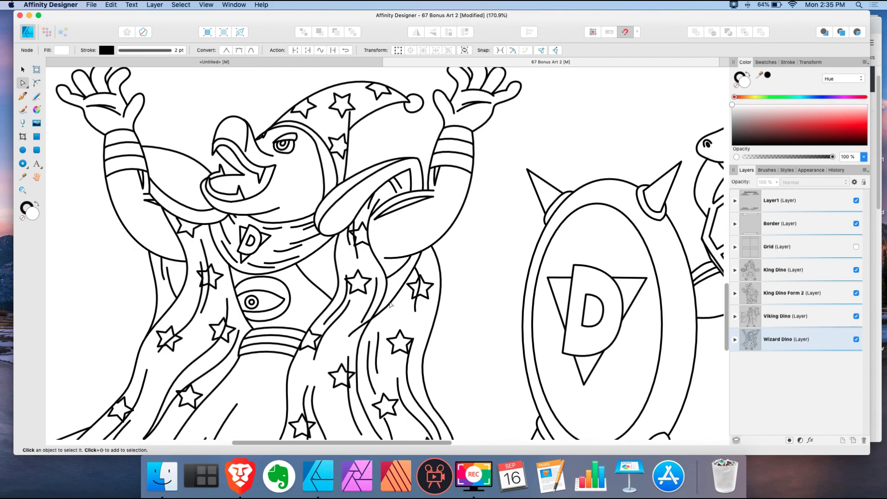
pyautogui.scroll(3, 367, 324)
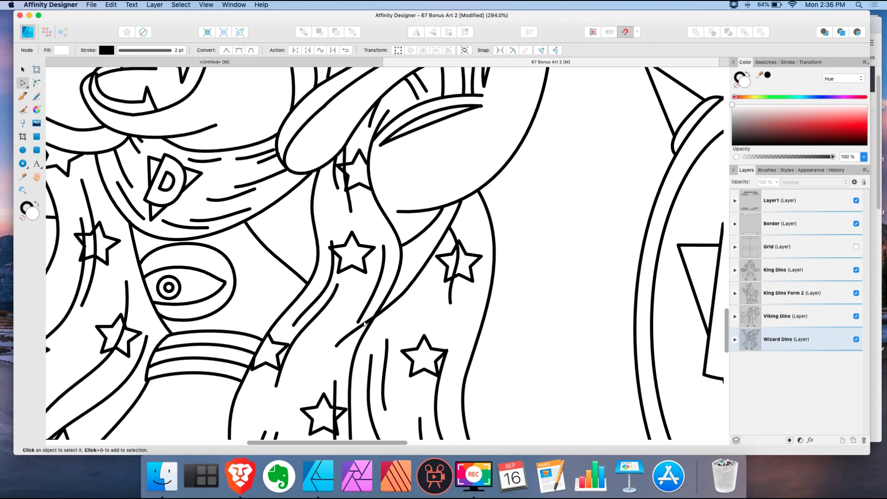
pyautogui.click(348, 336)
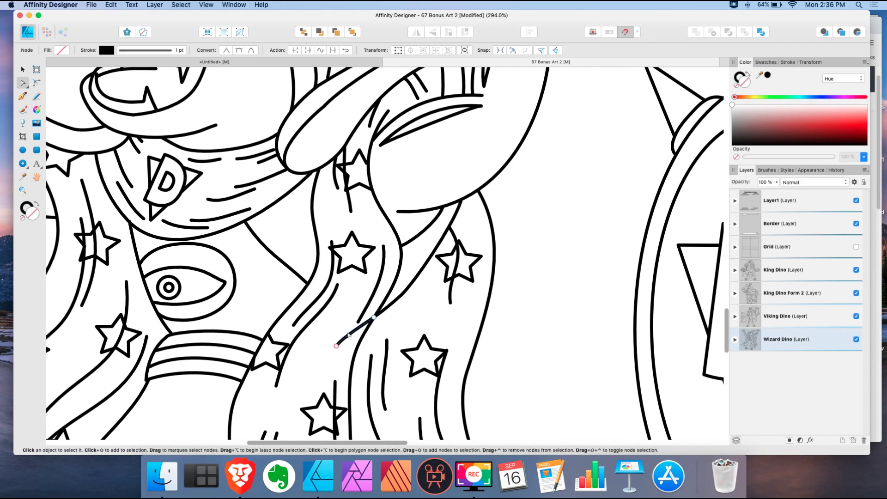
pyautogui.click(334, 288)
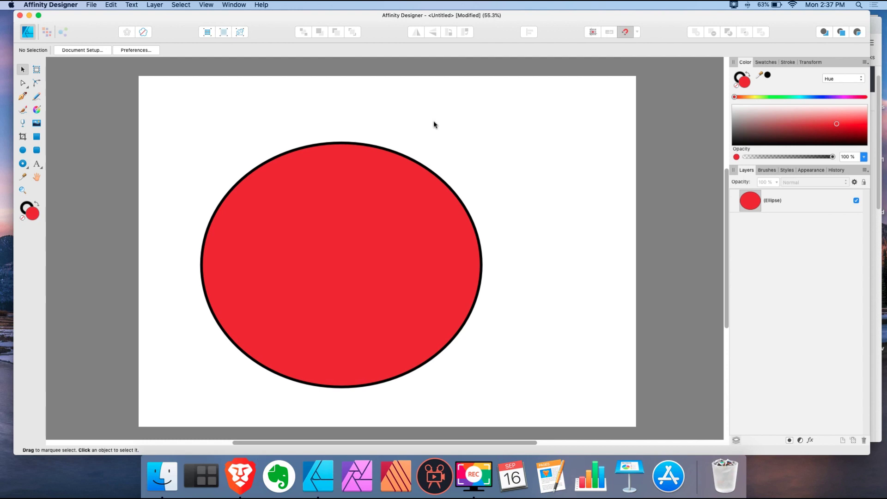
# Draw a three-node pen path from above the red circle, bending inside it, to past its lower edge
pyautogui.click(380, 200)
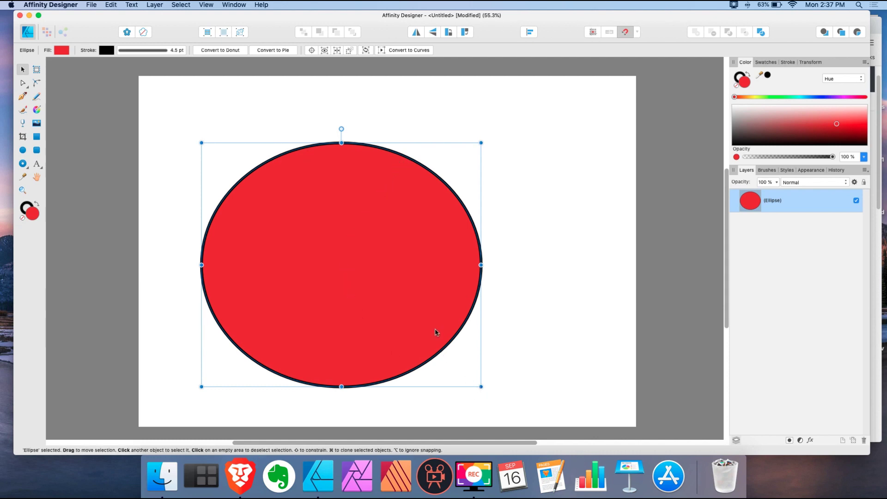
pyautogui.click(22, 97)
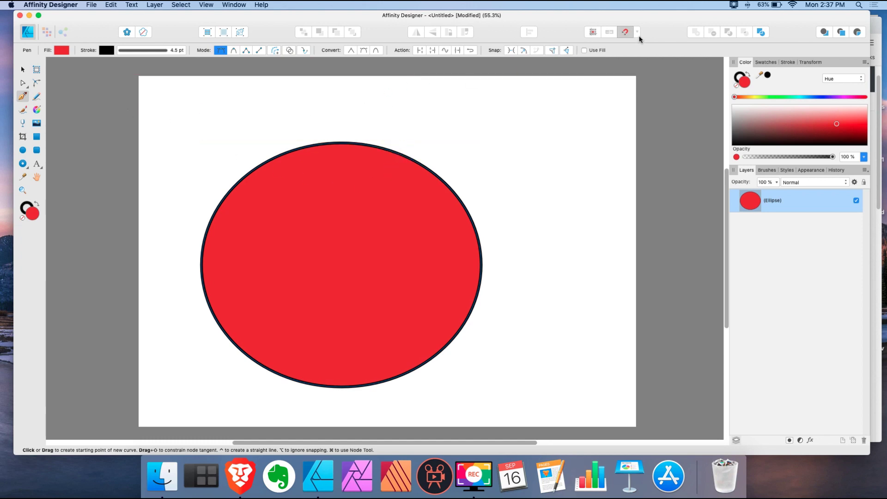
pyautogui.click(397, 143)
pyautogui.moveTo(368, 232); pyautogui.dragTo(373, 268)
pyautogui.moveTo(428, 368); pyautogui.dragTo(474, 417)
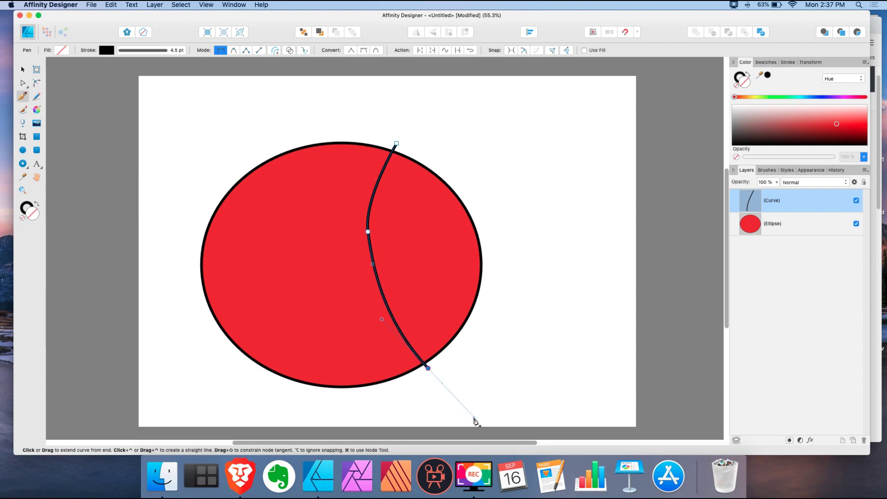
# Smooth the bend at the curve's middle node with the Node Tool
pyautogui.keyDown('super'); pyautogui.click(368, 232); pyautogui.keyUp('super')
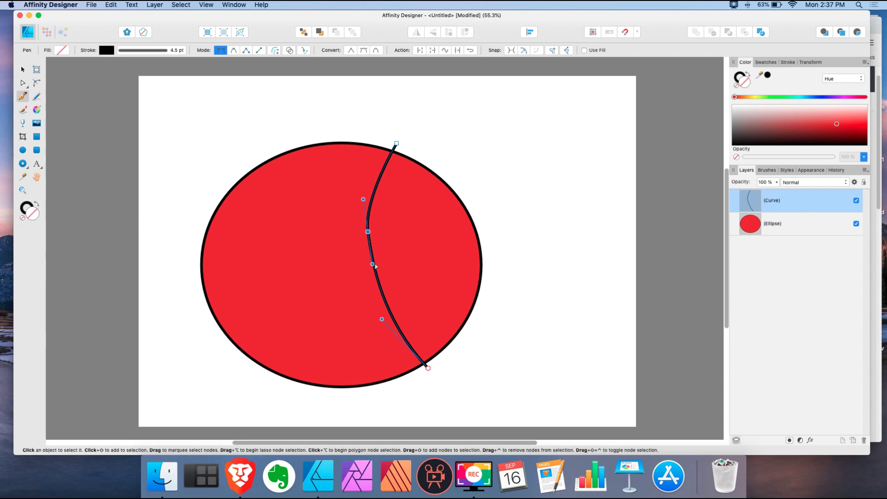
pyautogui.moveTo(373, 265); pyautogui.dragTo(374, 274)
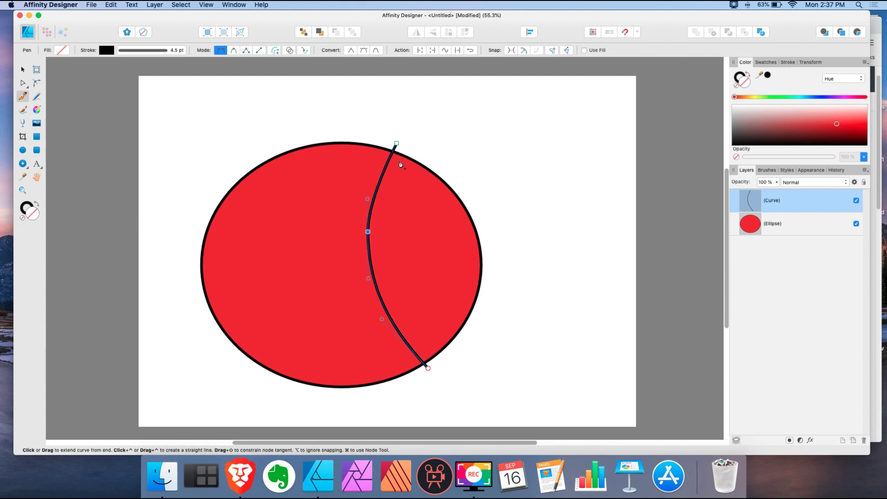
pyautogui.click(23, 70)
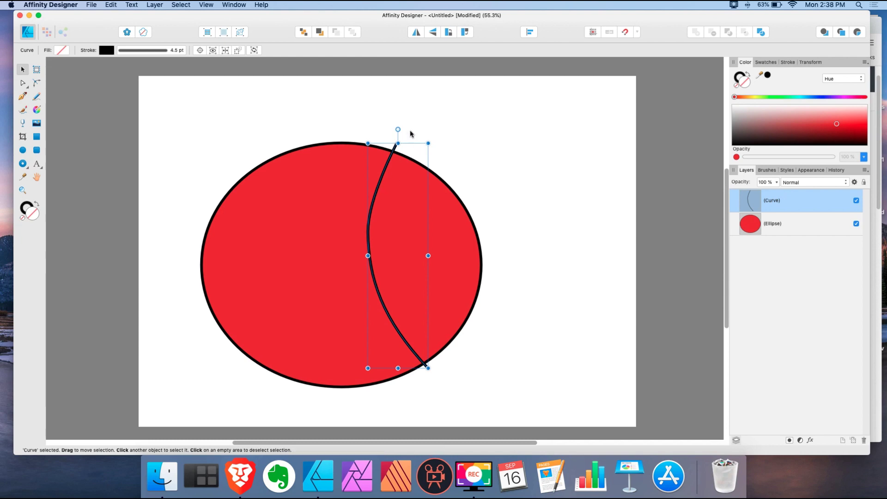
pyautogui.click(26, 96)
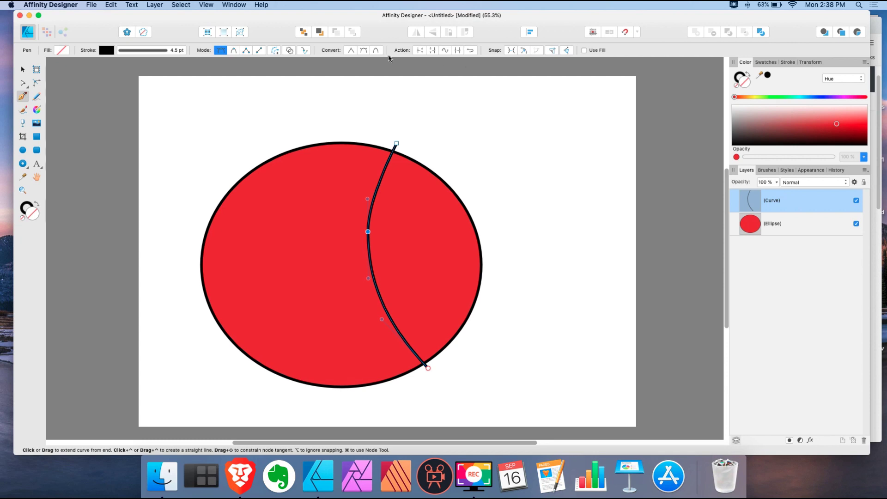
# Thin the curve's stroke from 4.5 pt to 0.8 pt and expand it into a filled outline
pyautogui.click(407, 183)
pyautogui.click(369, 160)
pyautogui.click(152, 50)
pyautogui.moveTo(126, 78); pyautogui.dragTo(122, 79)
pyautogui.click(154, 4)
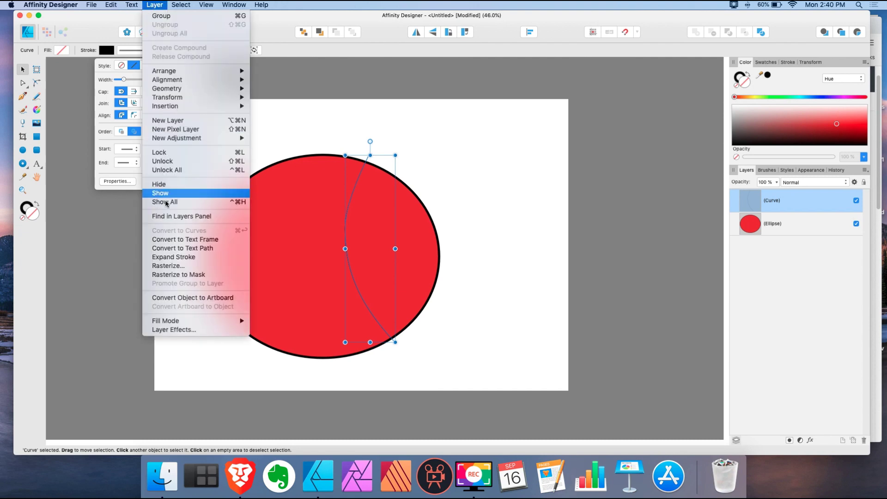
pyautogui.click(176, 259)
# Divide the red circle with the outlined curve, then pull away and delete the right-hand piece
pyautogui.keyDown('shift'); pyautogui.click(784, 230); pyautogui.keyUp('shift')
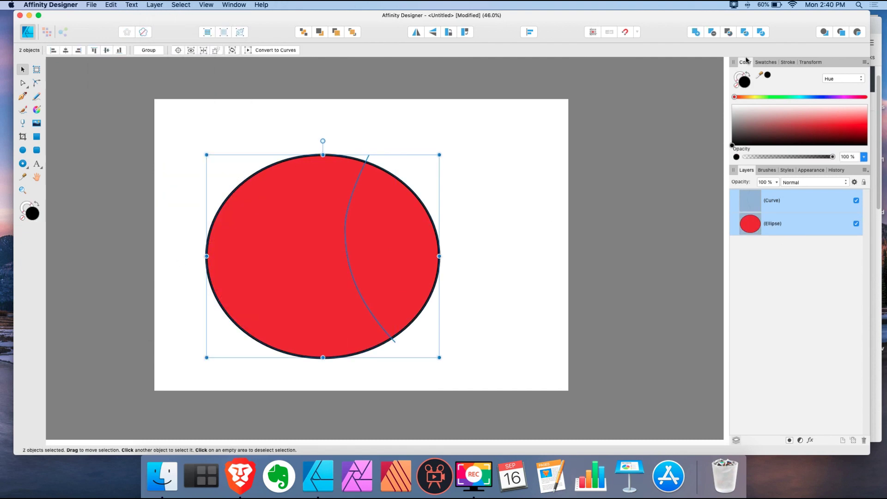
pyautogui.click(761, 32)
pyautogui.click(509, 147)
pyautogui.click(416, 189)
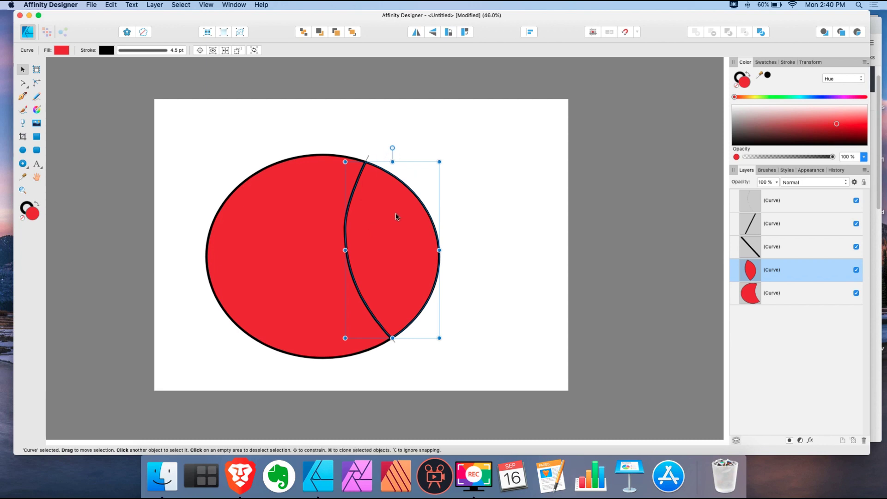
pyautogui.moveTo(396, 216); pyautogui.dragTo(430, 214)
pyautogui.press('Delete')
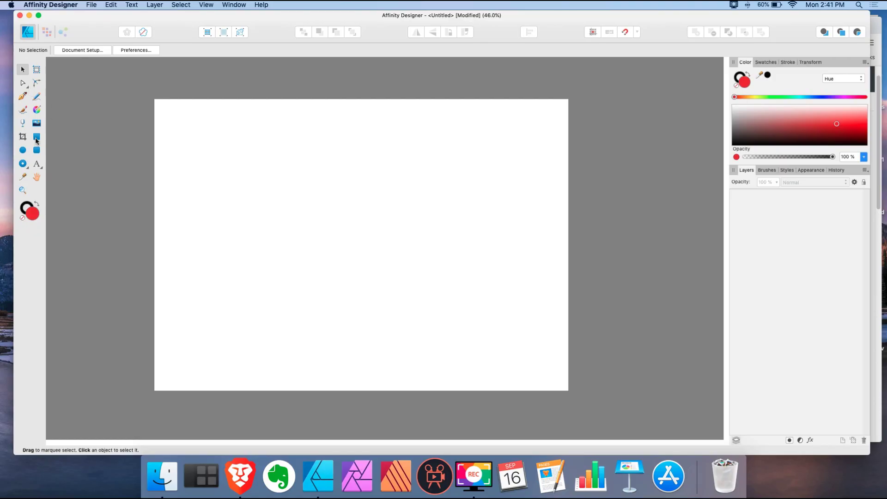
# Draw a circle near the page's top-left and colour it blue
pyautogui.click(37, 136)
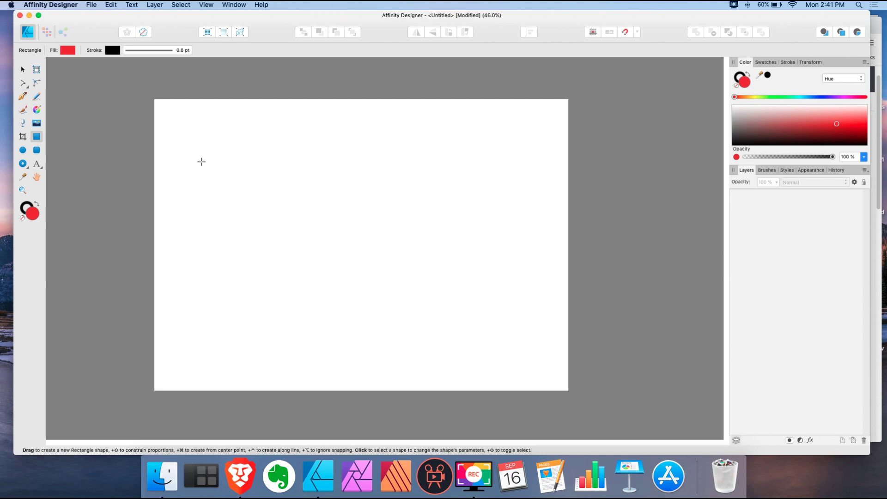
pyautogui.click(23, 150)
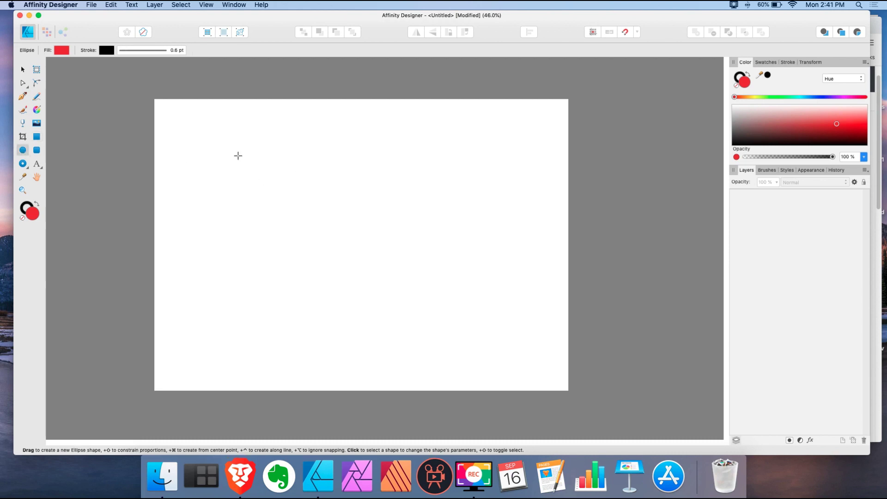
pyautogui.moveTo(193, 140); pyautogui.dragTo(267, 162)
pyautogui.click(816, 97)
# Duplicate the blue circle with Cmd+J into a row of three matching circles
pyautogui.press('v')
pyautogui.press('super+j')
pyautogui.moveTo(179, 130); pyautogui.dragTo(335, 226)
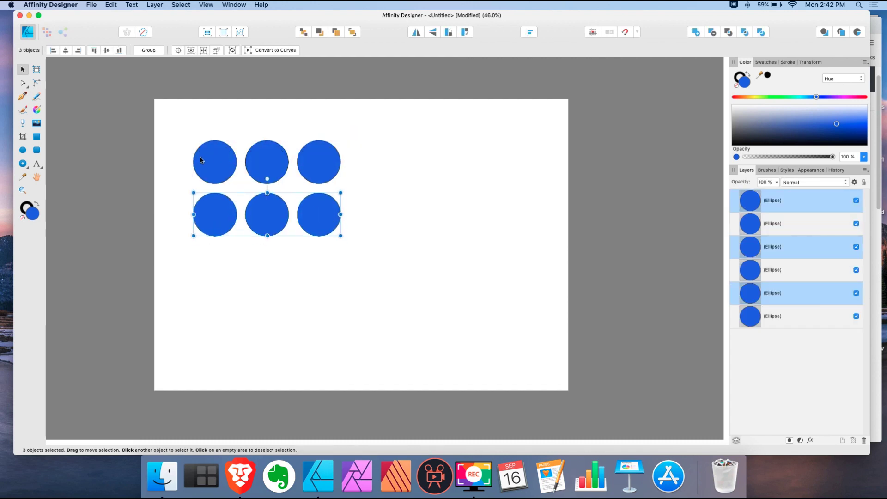
pyautogui.click(181, 141)
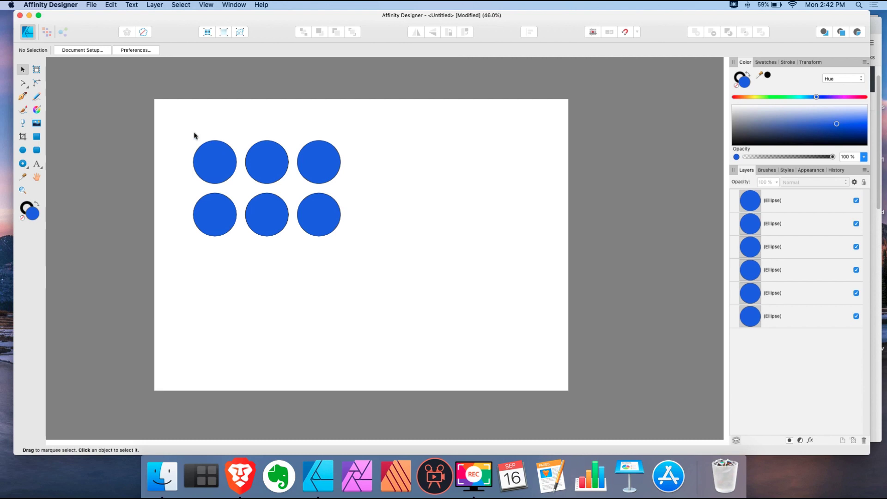
# Grow the circle grid to three rows of four and offset the rows so they overlap
pyautogui.moveTo(172, 135); pyautogui.dragTo(353, 245)
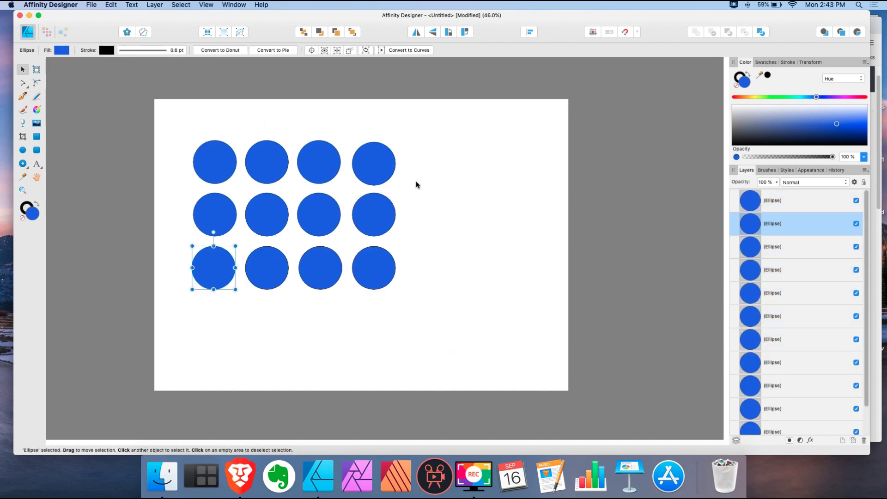
pyautogui.click(417, 183)
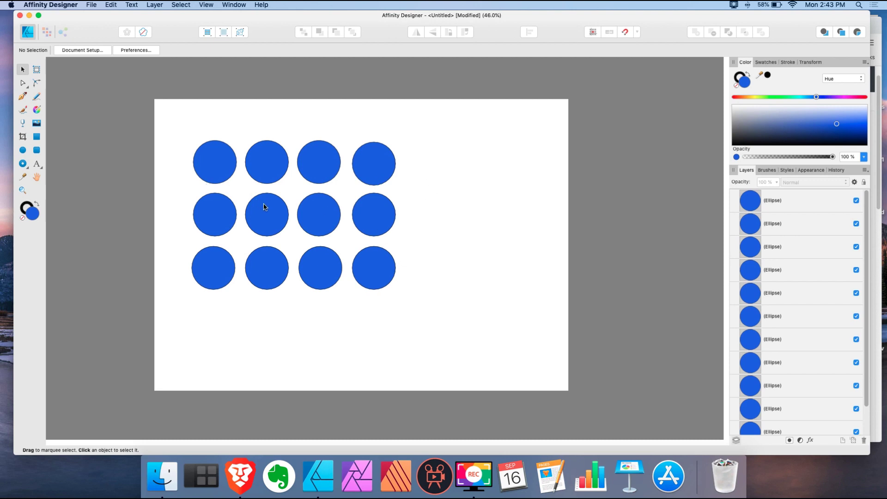
pyautogui.press('super+z')
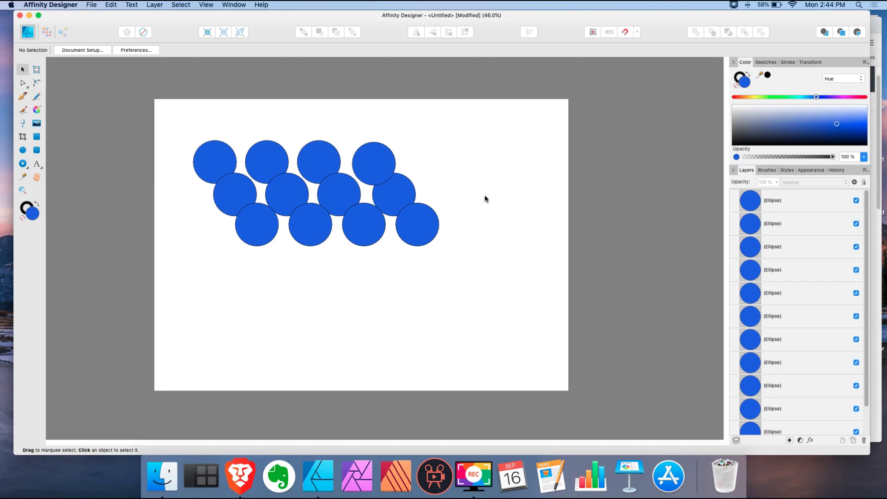
pyautogui.click(769, 64)
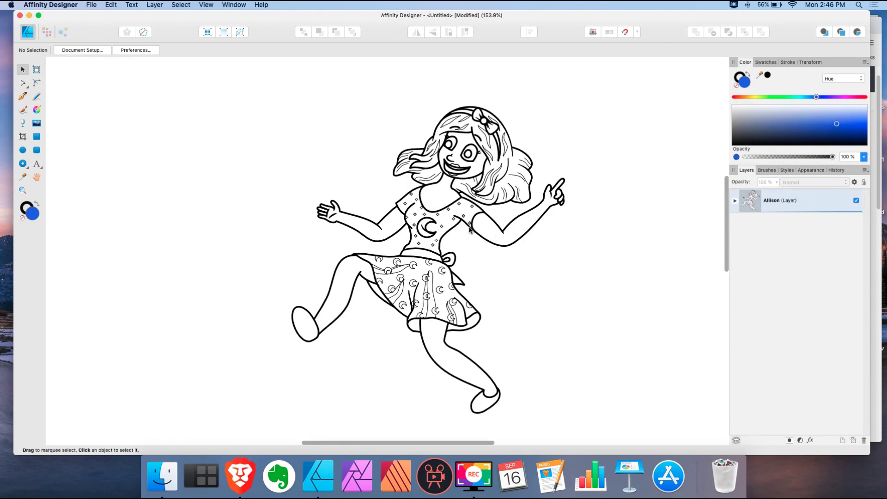
# Zoom in on the girl's moon-patterned dress, then zoom back out
pyautogui.scroll(2, 467, 224)
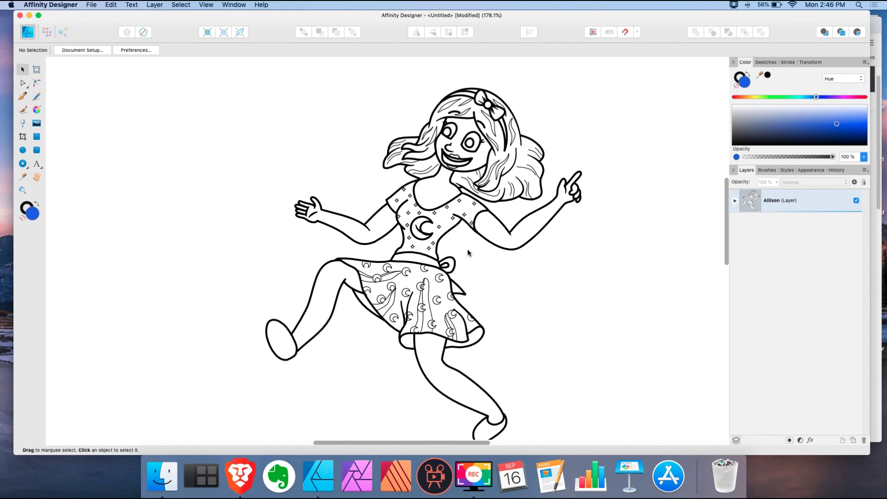
pyautogui.scroll(1, 427, 309)
pyautogui.scroll(5, 426, 309)
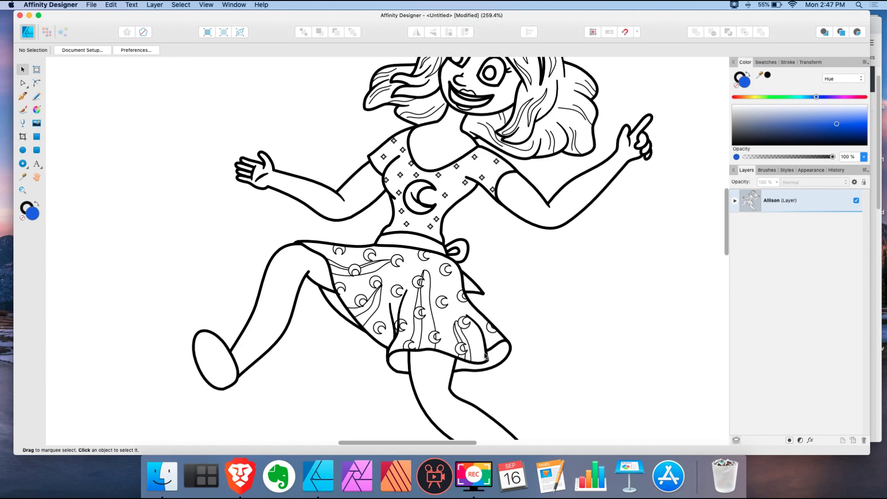
pyautogui.scroll(-3, 486, 355)
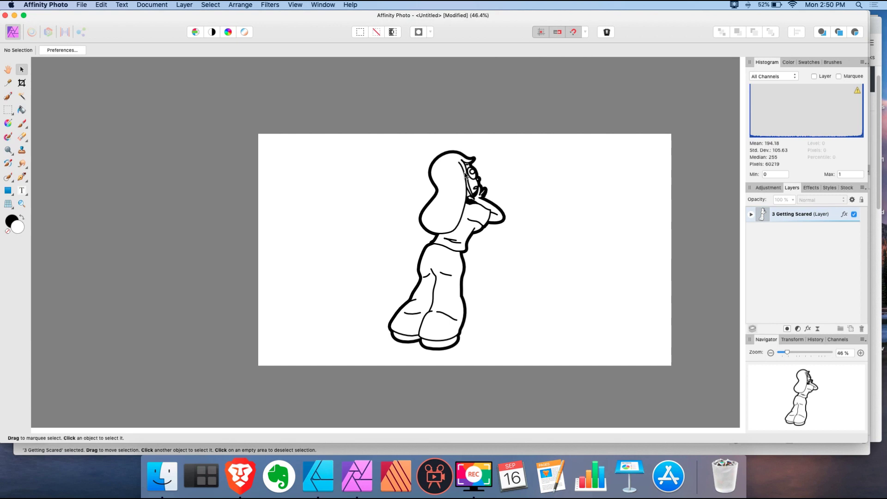
# Start a Mesh Warp on the 3 Getting Scared layer and add a horizontal mesh line at the waist
pyautogui.click(12, 207)
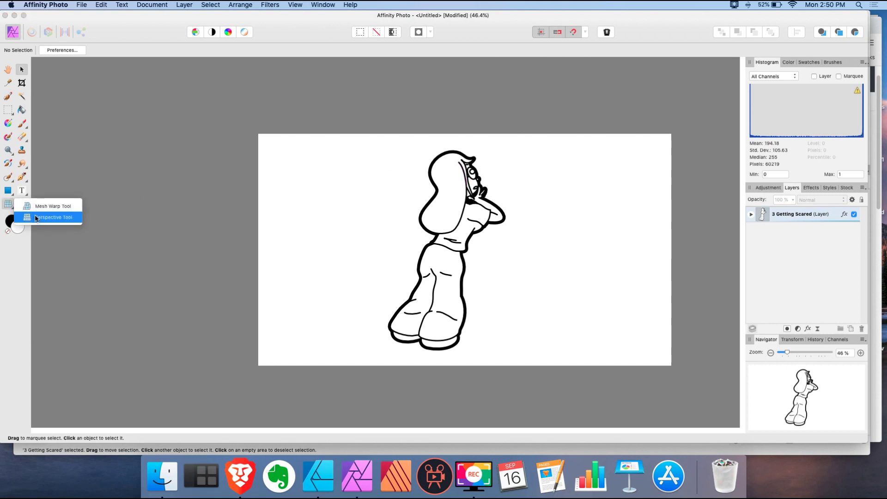
pyautogui.click(49, 209)
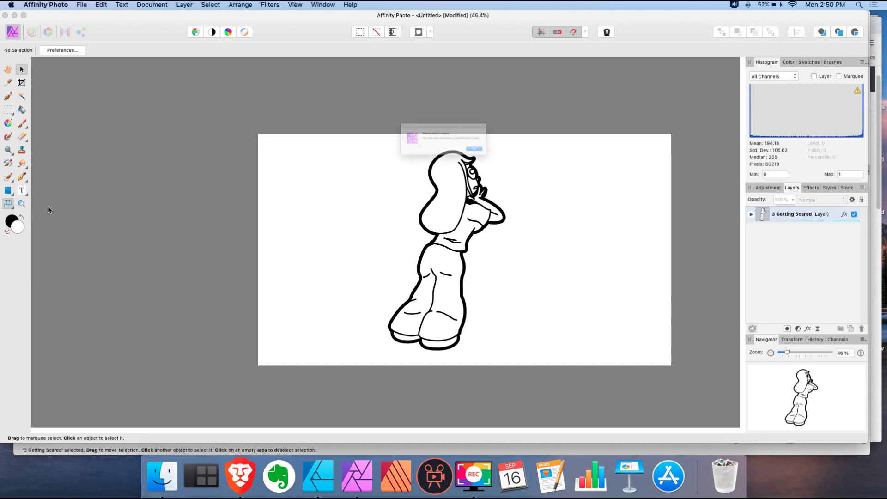
pyautogui.click(512, 161)
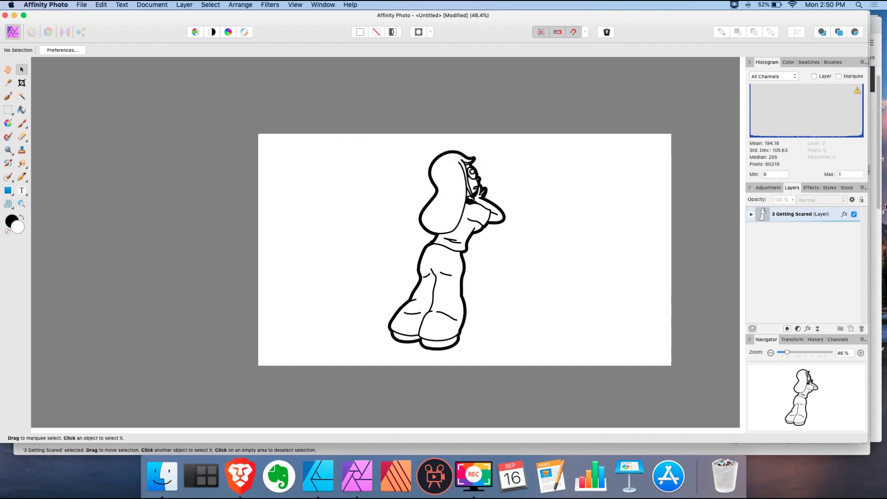
pyautogui.click(802, 215)
pyautogui.click(11, 208)
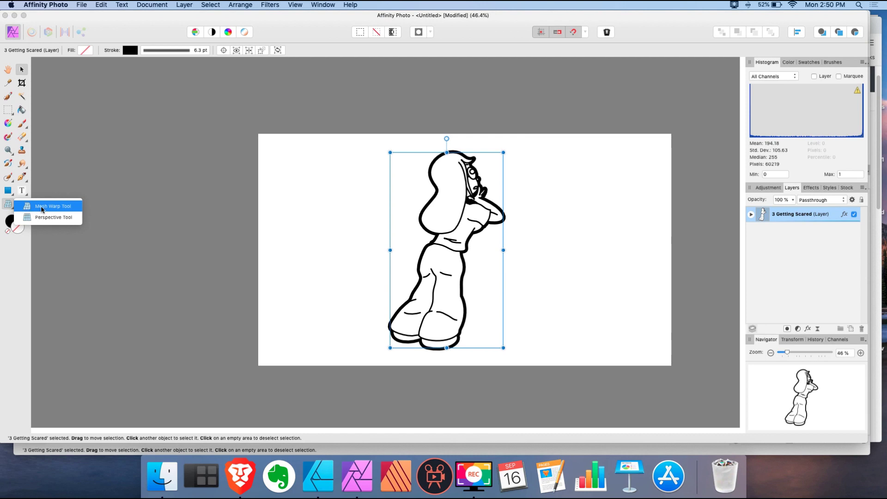
pyautogui.click(74, 208)
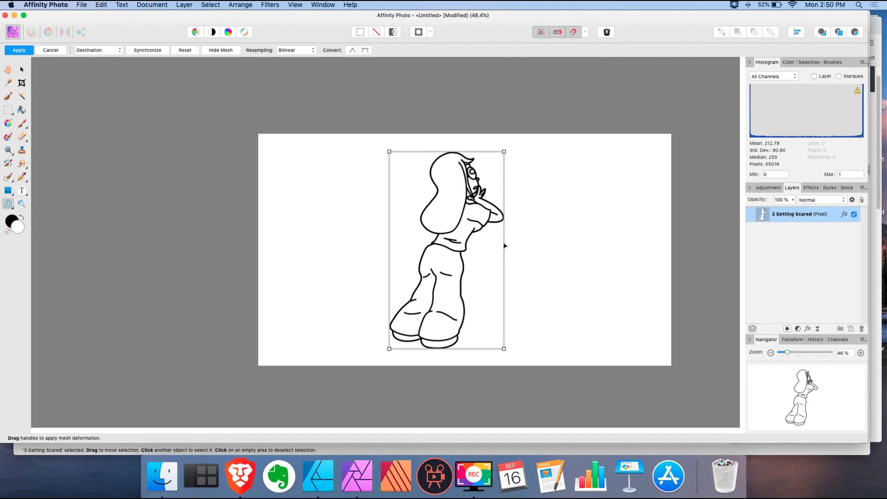
pyautogui.click(504, 243)
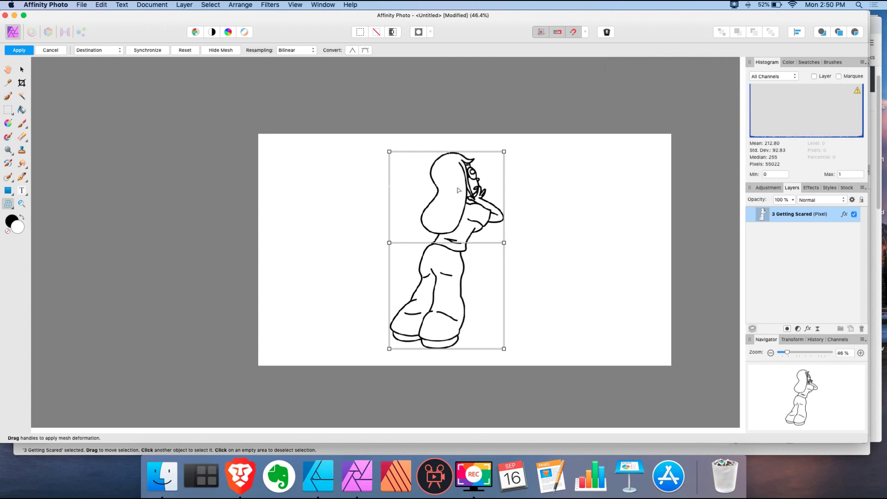
# Drag the mesh's top corners and right edge leftward to bend the upper body, then apply the warp
pyautogui.click(389, 152)
pyautogui.moveTo(389, 152); pyautogui.dragTo(354, 158)
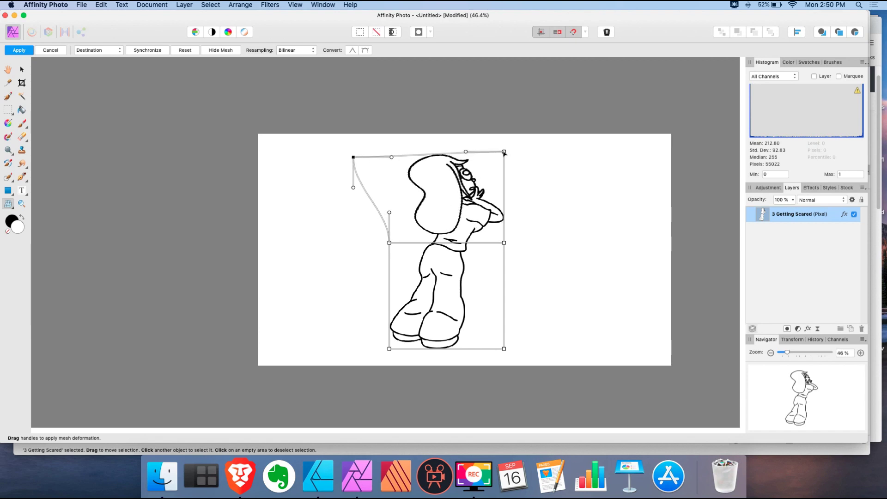
pyautogui.moveTo(505, 153); pyautogui.dragTo(475, 152)
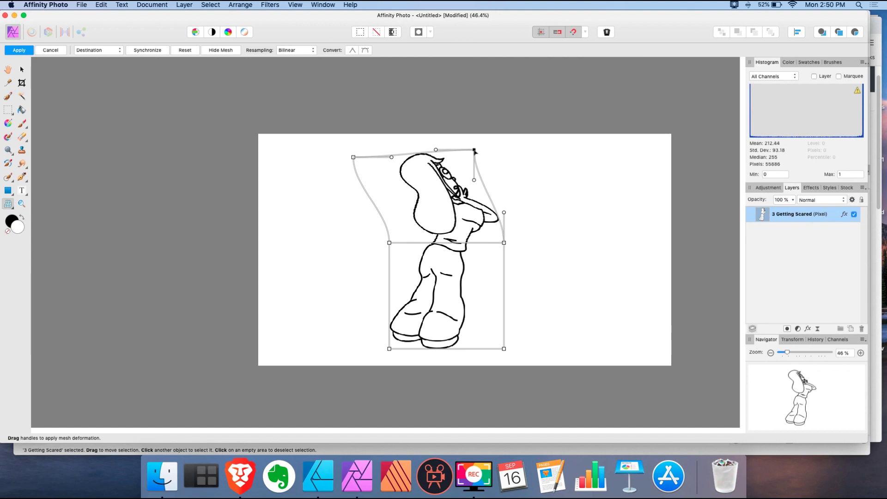
pyautogui.click(353, 158)
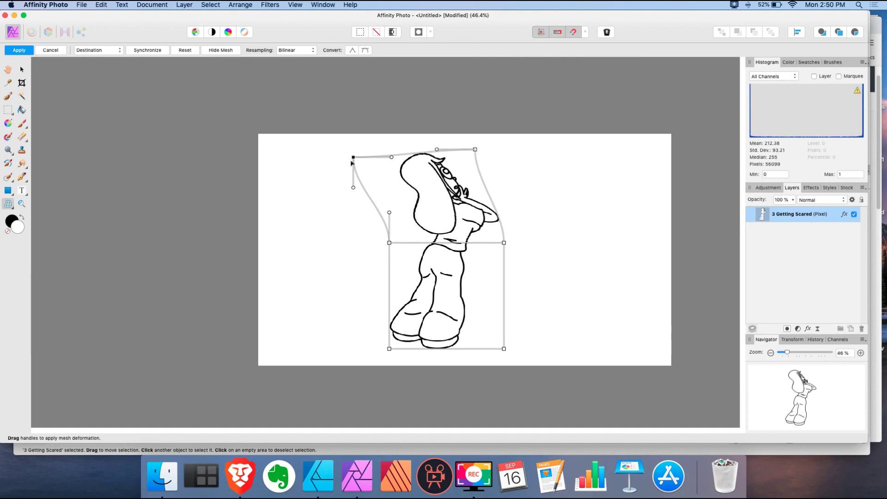
pyautogui.moveTo(353, 158); pyautogui.dragTo(354, 163)
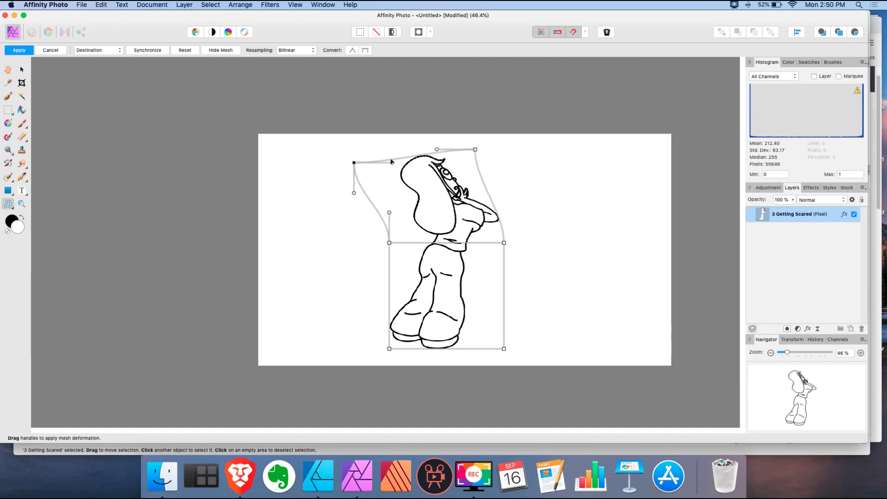
pyautogui.moveTo(393, 162); pyautogui.dragTo(391, 160)
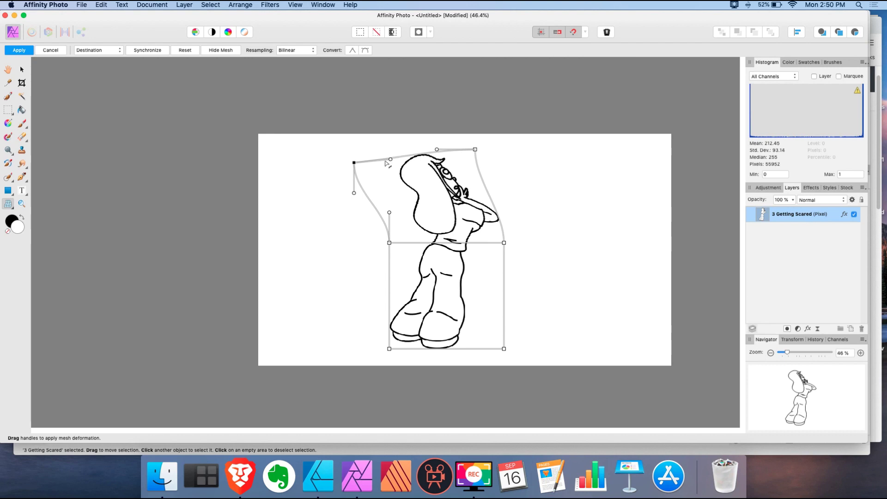
pyautogui.moveTo(477, 150); pyautogui.dragTo(471, 150)
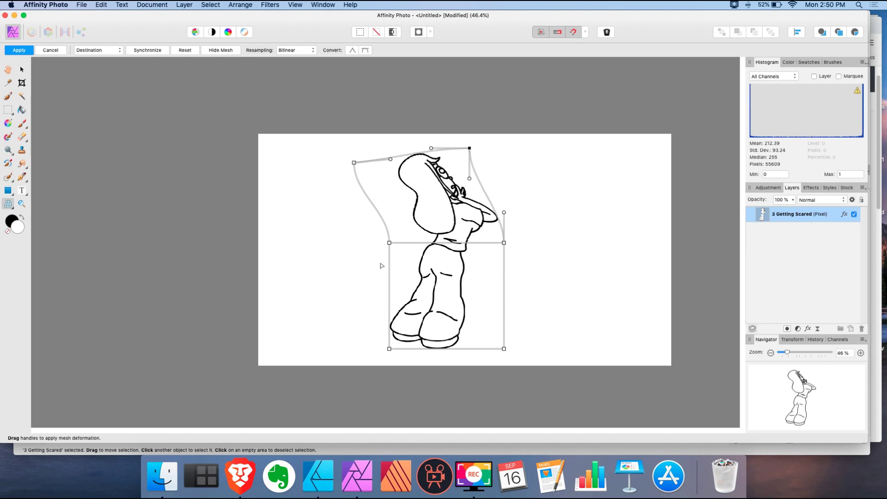
pyautogui.click(389, 243)
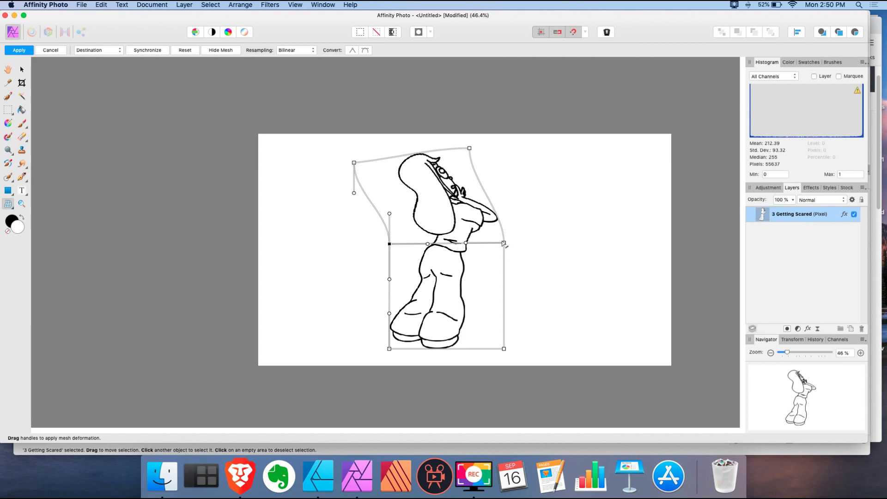
pyautogui.moveTo(469, 149); pyautogui.dragTo(461, 149)
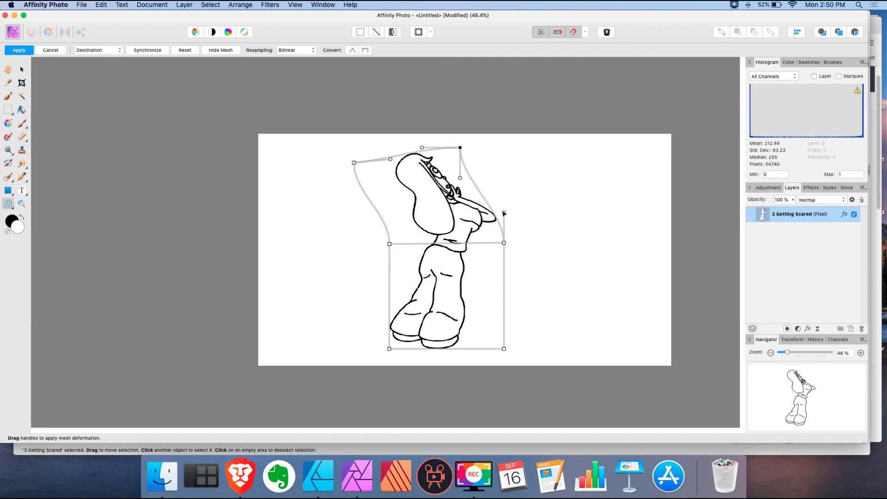
pyautogui.moveTo(505, 213); pyautogui.dragTo(491, 209)
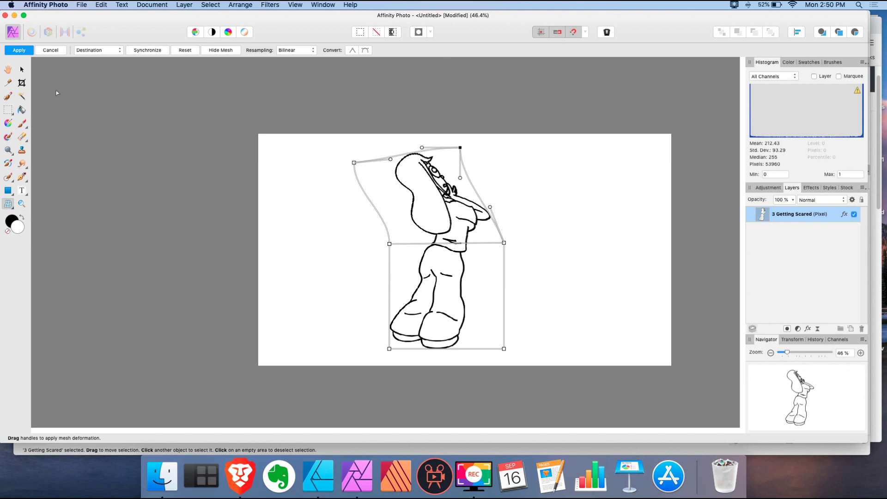
pyautogui.click(23, 50)
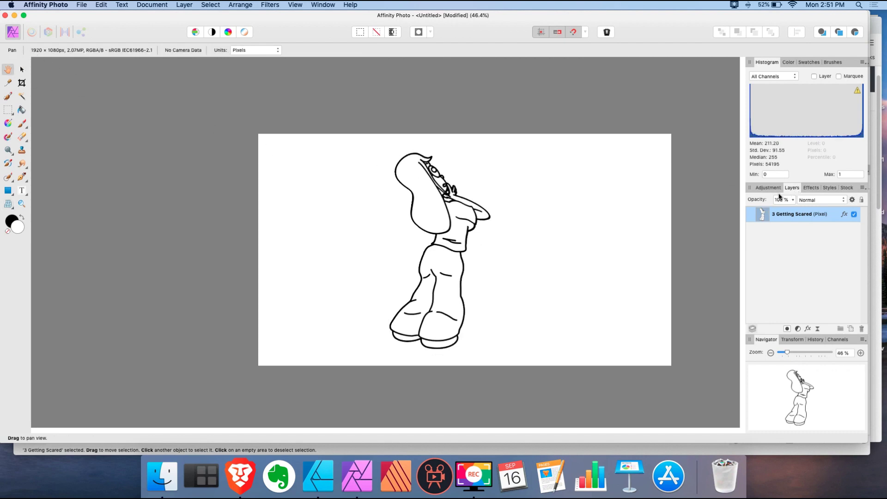
# Undo and redo the mesh-warp bend repeatedly to compare the bent and upright figure, ending bent
pyautogui.press('super+z')
pyautogui.press('super+shift+z')
pyautogui.press('super+z')
pyautogui.press('super+shift+z')
pyautogui.press('super+z')
pyautogui.press('super+shift+z')
pyautogui.press('super+z')
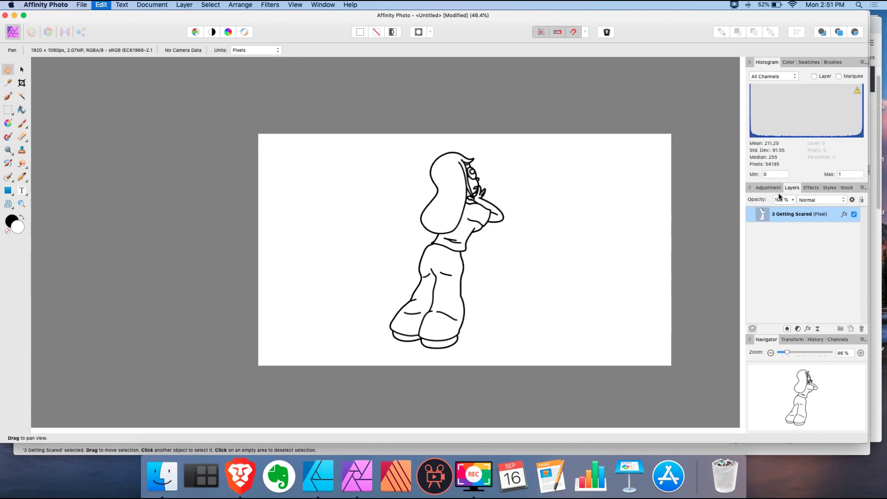
pyautogui.press('super+shift+z')
pyautogui.press('super+z')
pyautogui.press('super+shift+z')
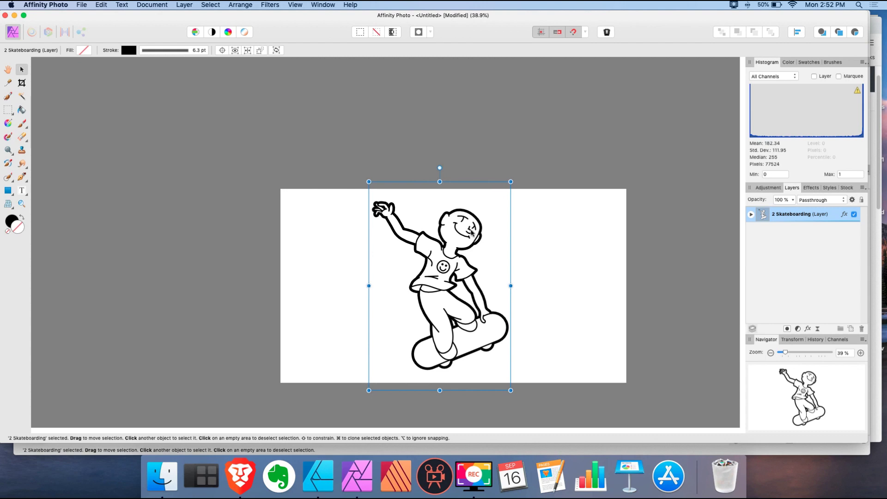
# Add a horizontal mesh line across the skateboarder and bend the skateboard up to the right
pyautogui.click(9, 203)
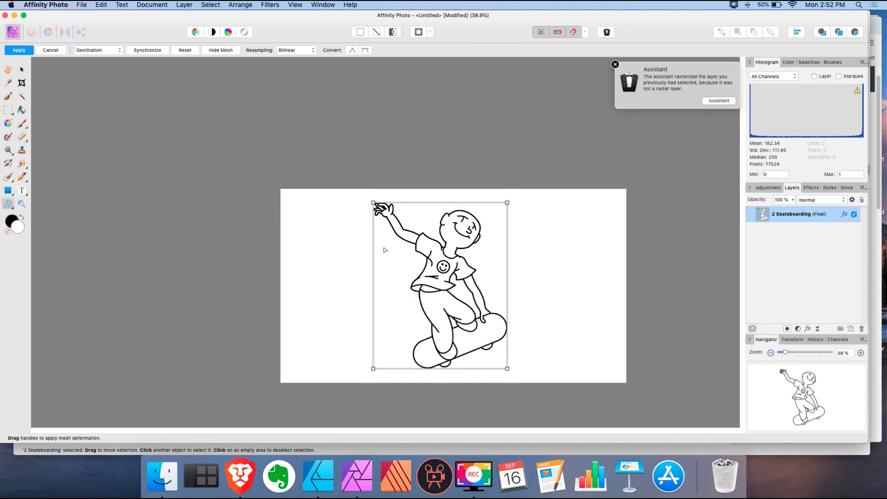
pyautogui.doubleClick(373, 281)
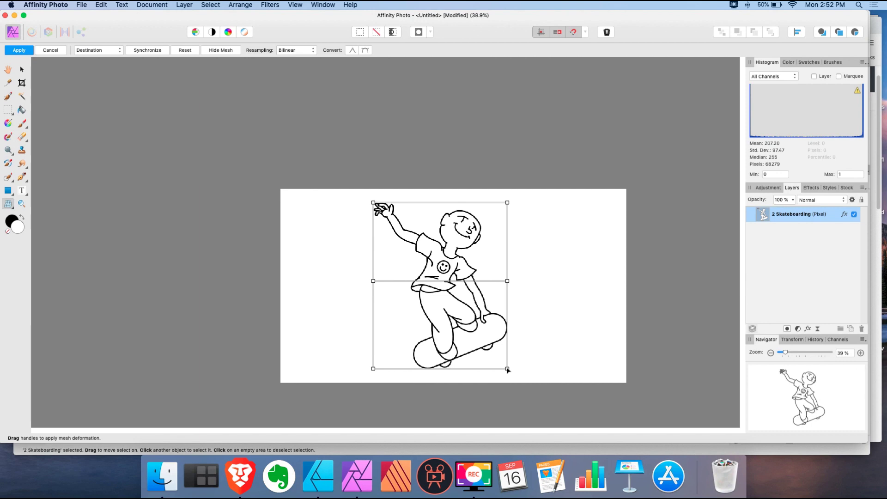
pyautogui.moveTo(509, 370); pyautogui.dragTo(526, 335)
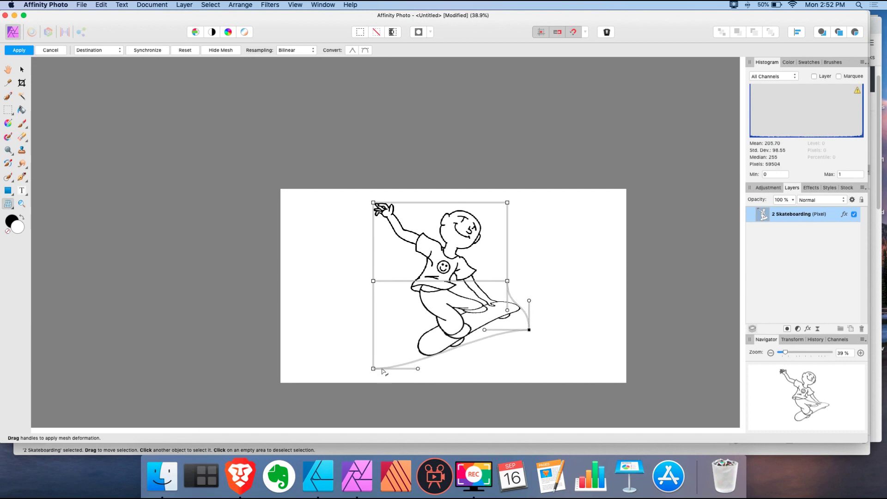
pyautogui.moveTo(373, 368); pyautogui.dragTo(407, 390)
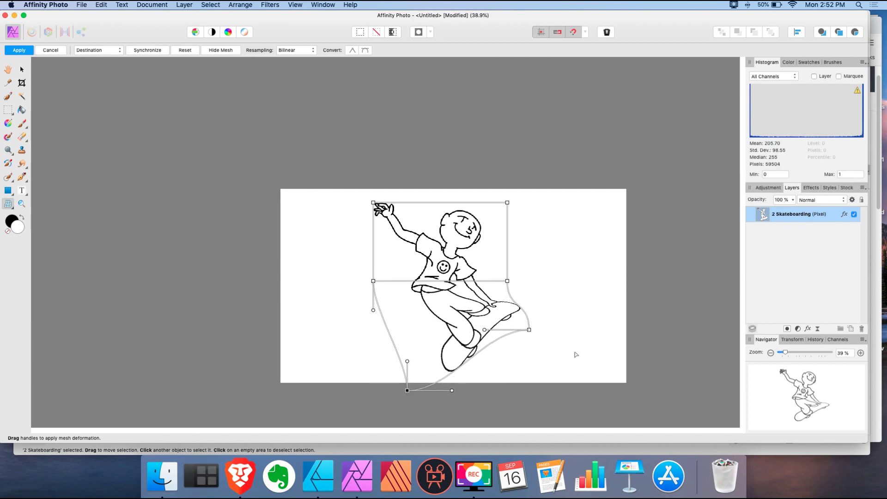
pyautogui.moveTo(484, 331); pyautogui.dragTo(495, 352)
pyautogui.click(529, 330)
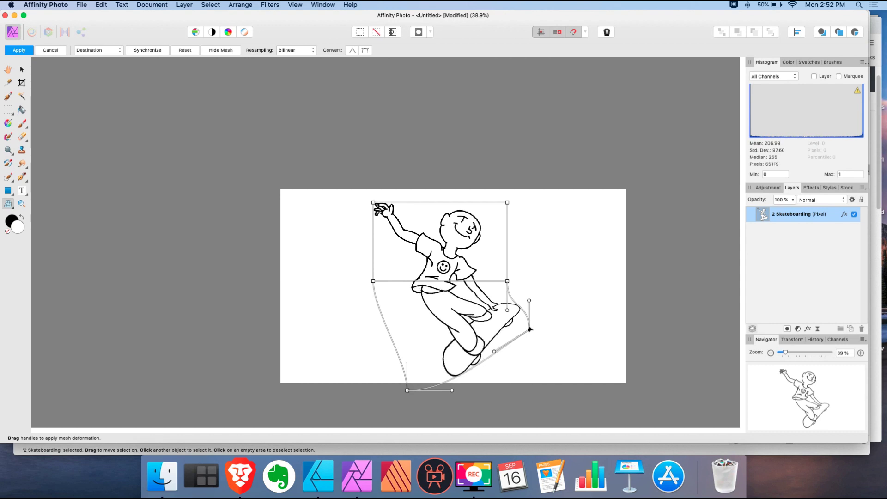
pyautogui.moveTo(530, 329); pyautogui.dragTo(530, 326)
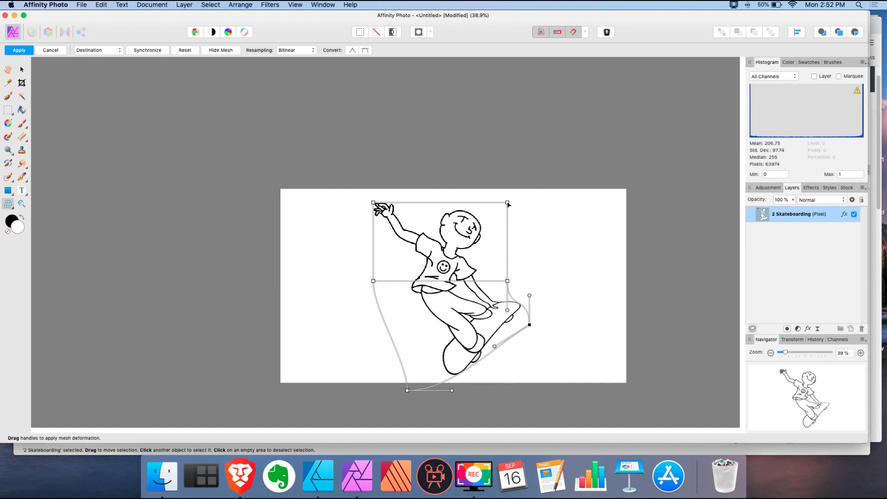
# Warp the upper mesh so the head and shoulders lean right and the raised arm lifts
pyautogui.moveTo(508, 204); pyautogui.dragTo(527, 224)
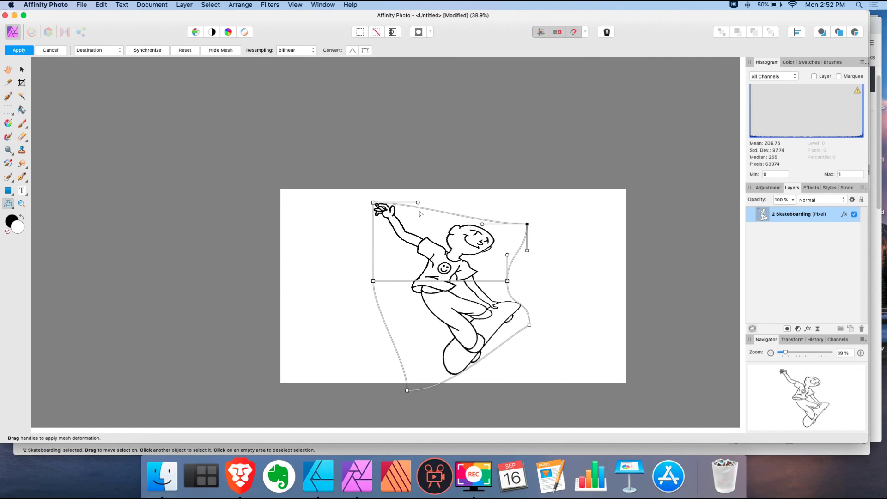
pyautogui.moveTo(374, 202); pyautogui.dragTo(397, 195)
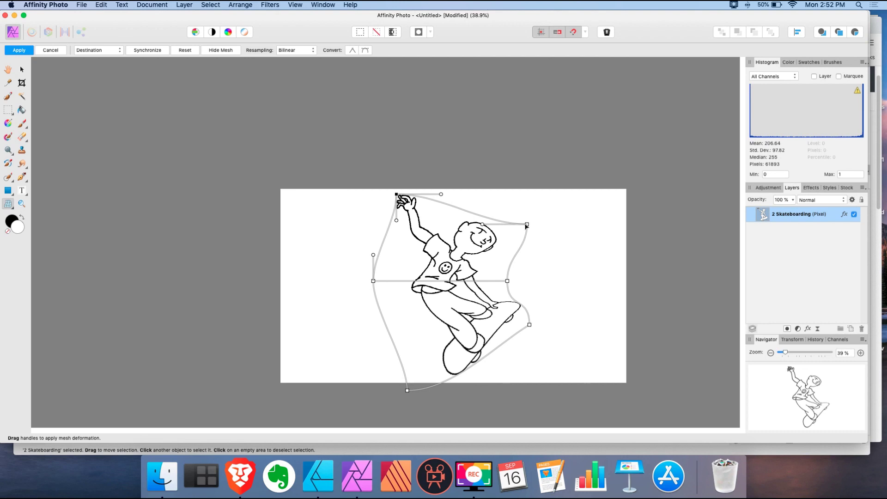
pyautogui.moveTo(527, 225); pyautogui.dragTo(489, 214)
pyautogui.moveTo(508, 257); pyautogui.dragTo(514, 260)
# Refine the skateboard curve at the lower-right mesh points and apply the mesh warp
pyautogui.click(530, 325)
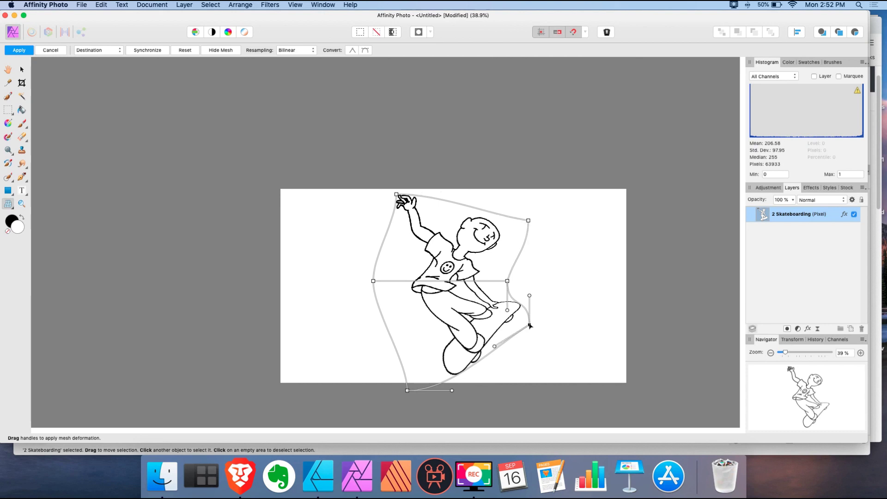
pyautogui.click(502, 351)
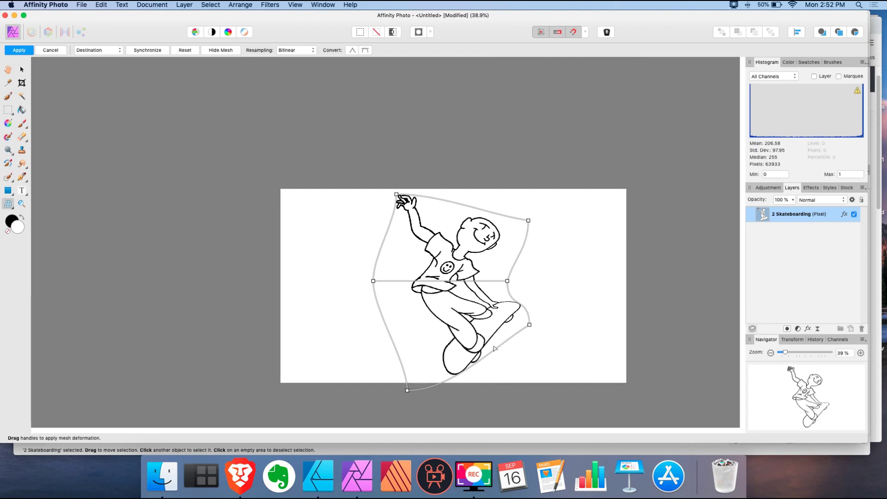
pyautogui.click(530, 325)
pyautogui.moveTo(498, 351); pyautogui.dragTo(503, 354)
pyautogui.moveTo(510, 310); pyautogui.dragTo(533, 327)
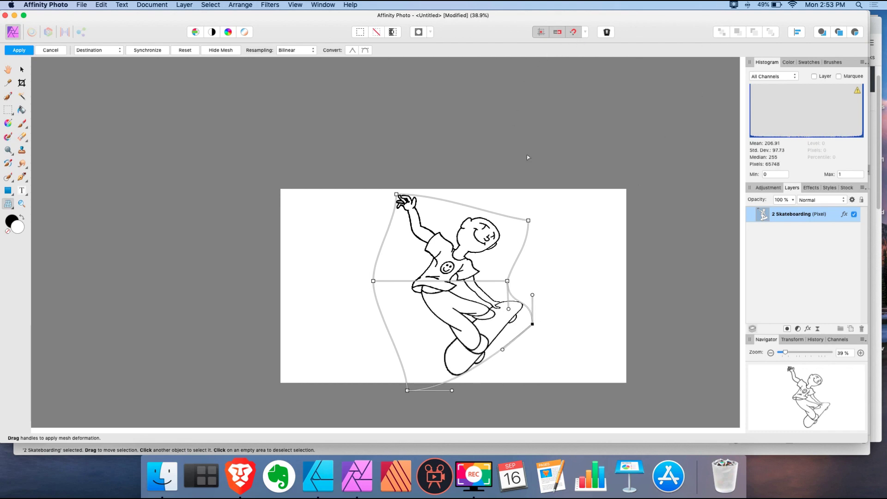
pyautogui.click(21, 50)
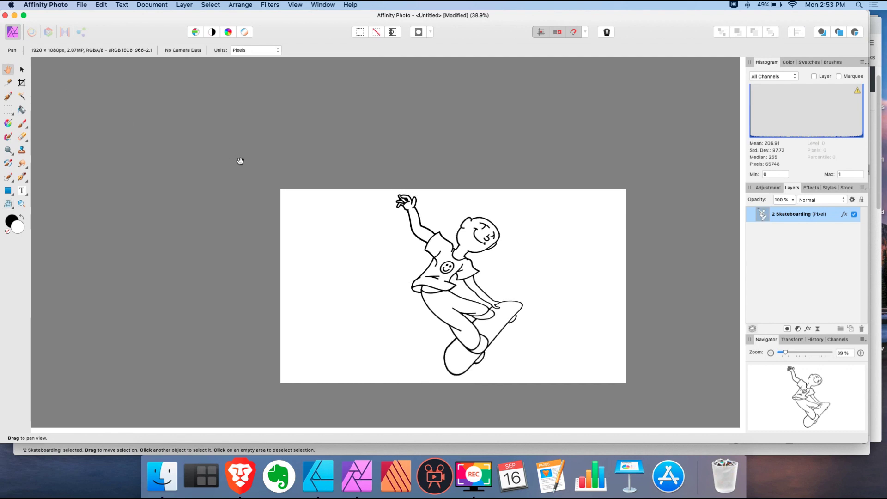
# Toggle the skateboarder's mesh warp off and on several times, leaving the warped version in place
pyautogui.press('super+z')
pyautogui.press('super+shift+z')
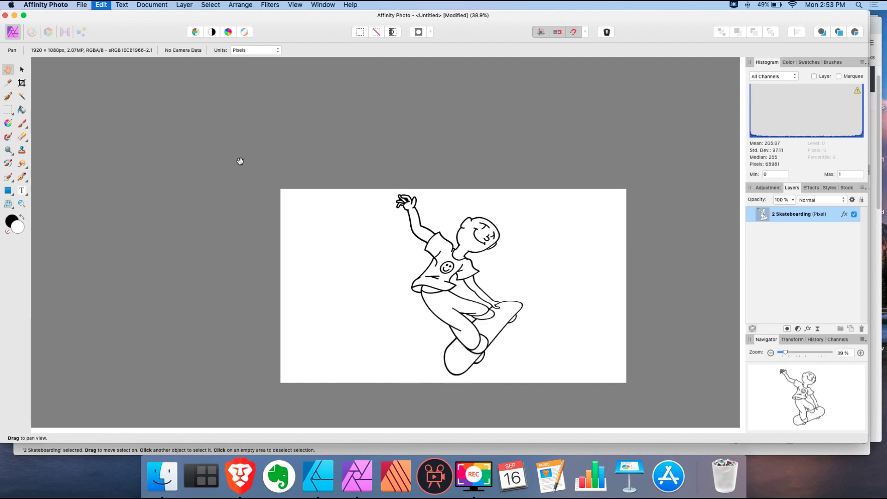
pyautogui.press('super+z')
pyautogui.press('super+shift+z')
pyautogui.press('super+z')
pyautogui.press('super+shift+z')
pyautogui.press('super+z')
pyautogui.press('super+shift+z')
pyautogui.press('super+z')
pyautogui.press('super+shift+z')
pyautogui.press('super+z')
pyautogui.press('super+shift+z')
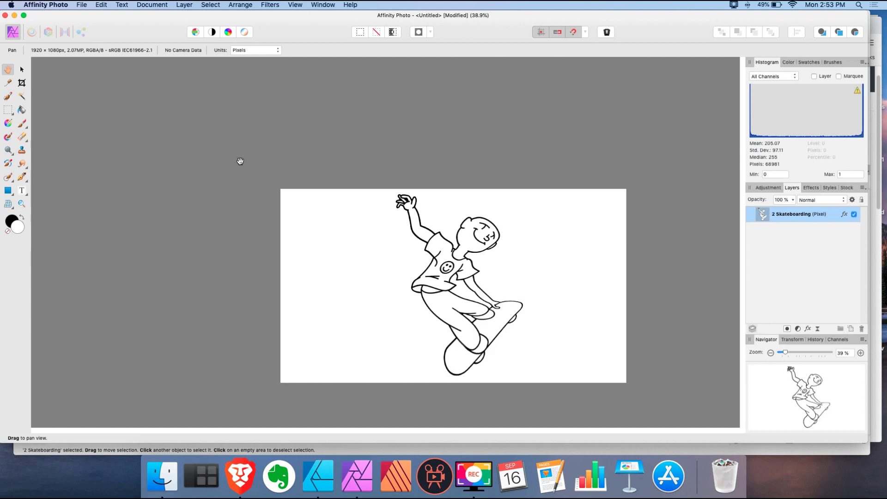
pyautogui.press('super+z')
pyautogui.press('super+shift+z')
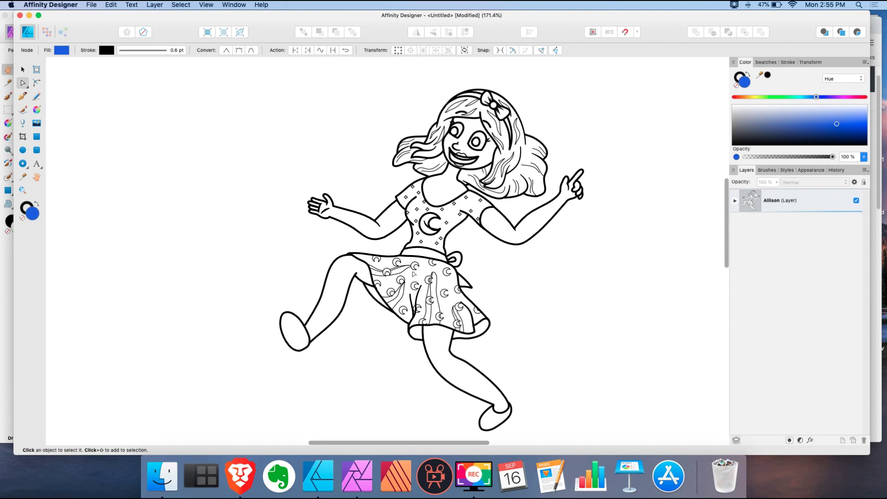
# Rotate the skirt's left nodes slightly around a repositioned pivot using the Node tool's transform mode
pyautogui.click(390, 256)
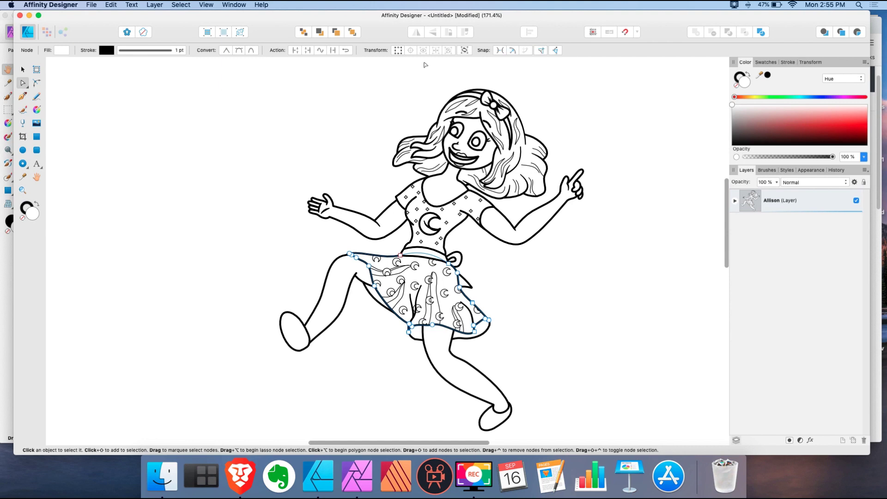
pyautogui.click(397, 50)
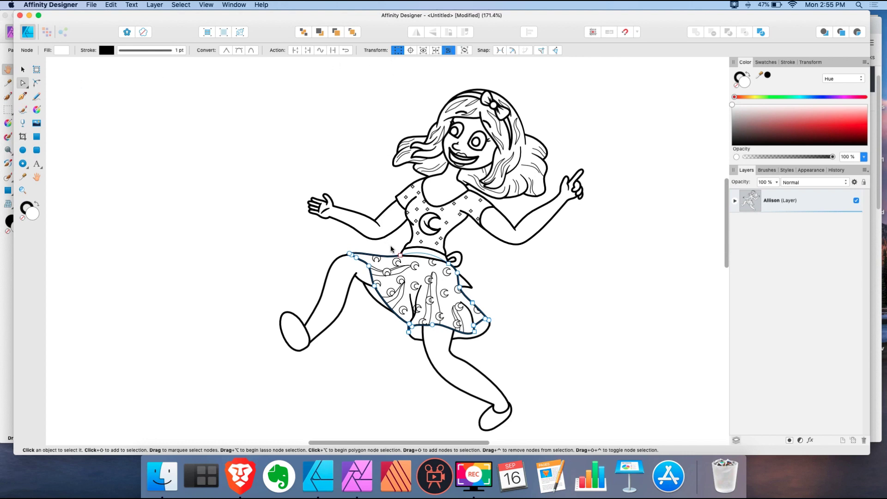
pyautogui.moveTo(390, 250)
pyautogui.mouseDown()
pyautogui.moveTo(420, 284)
pyautogui.moveTo(420, 300)
pyautogui.moveTo(410, 325)
pyautogui.moveTo(394, 332)
pyautogui.moveTo(347, 302)
pyautogui.moveTo(335, 280)
pyautogui.moveTo(352, 248)
pyautogui.mouseUp()
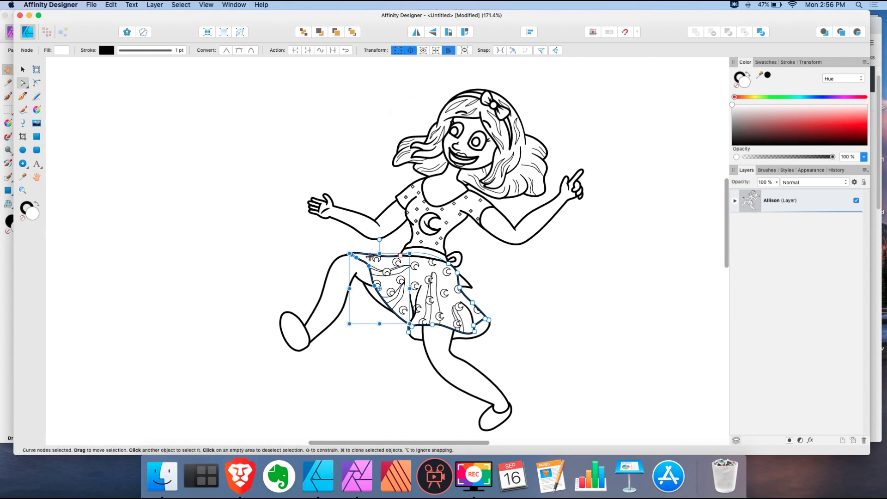
pyautogui.moveTo(379, 288); pyautogui.dragTo(404, 319)
pyautogui.moveTo(346, 250)
pyautogui.mouseDown()
pyautogui.moveTo(354, 243)
pyautogui.moveTo(335, 255)
pyautogui.moveTo(352, 249)
pyautogui.mouseUp()
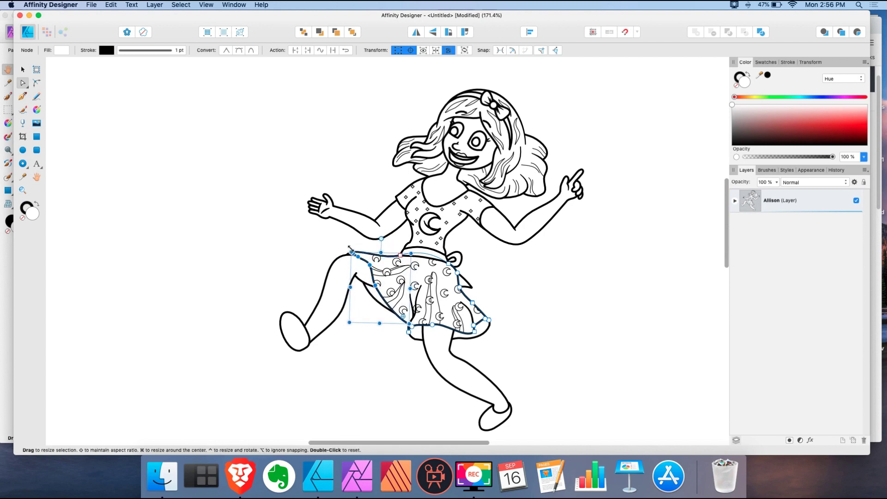
pyautogui.click(285, 231)
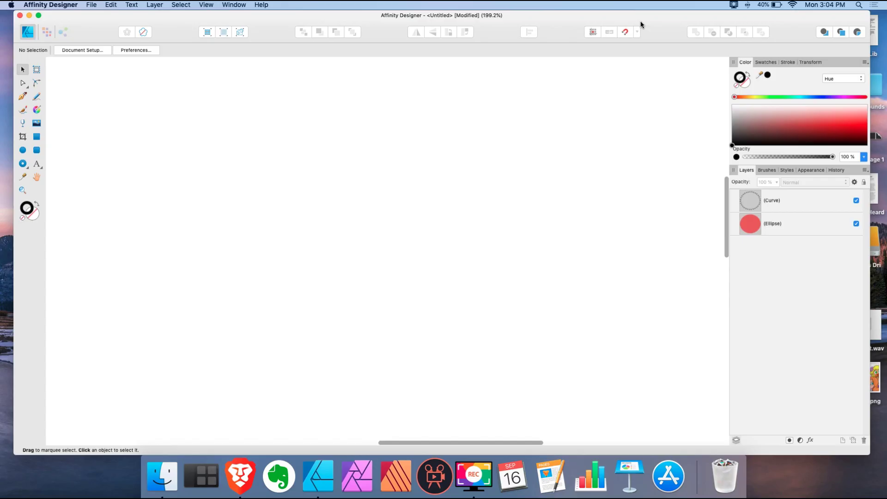
# Inspect the start and end arrowhead lists in the Stroke panel
pyautogui.click(788, 63)
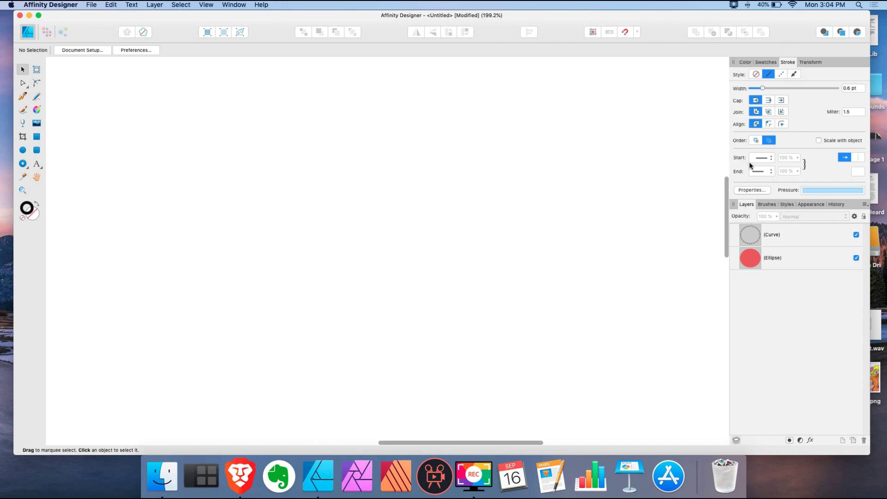
pyautogui.click(771, 159)
pyautogui.click(772, 160)
pyautogui.click(772, 160)
pyautogui.press('Escape')
pyautogui.click(775, 172)
pyautogui.press('Escape')
# Choose the 64 px laurel2 brush from the ALFA SIERRA 1 brush category
pyautogui.click(746, 64)
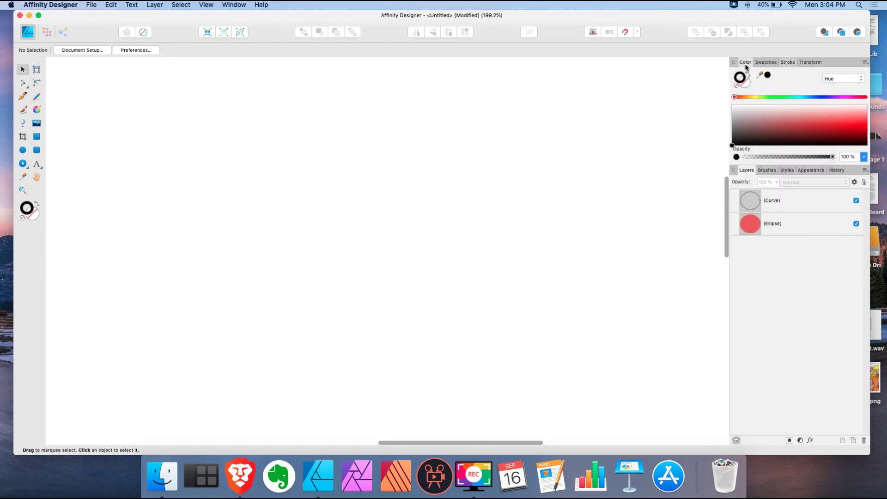
pyautogui.click(768, 170)
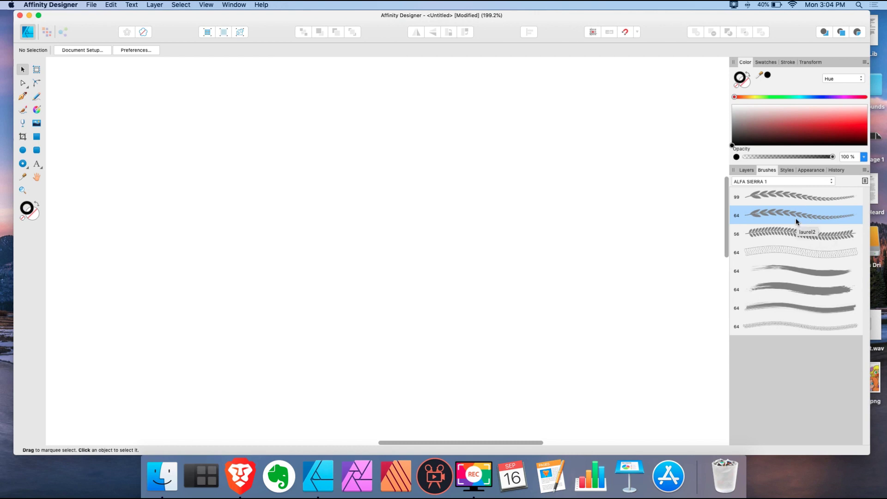
pyautogui.click(23, 109)
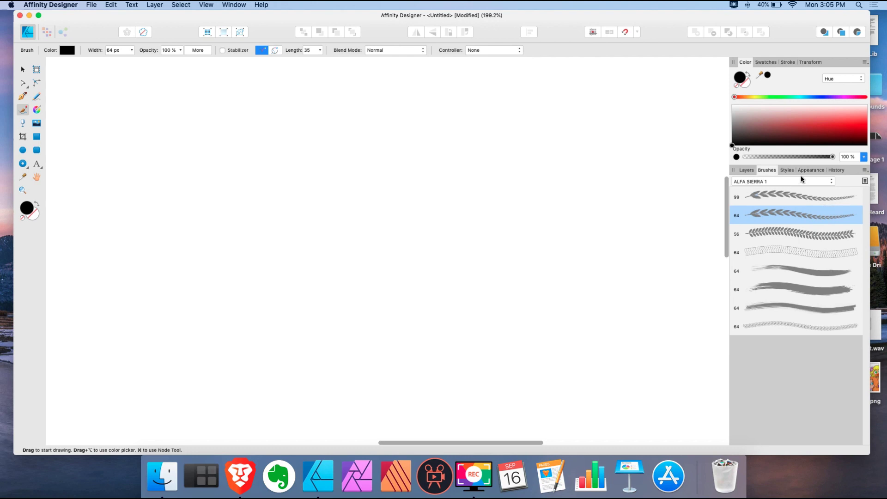
pyautogui.click(38, 99)
pyautogui.click(22, 109)
pyautogui.moveTo(157, 207)
pyautogui.mouseDown()
pyautogui.moveTo(196, 168)
pyautogui.moveTo(255, 156)
pyautogui.moveTo(282, 165)
pyautogui.moveTo(364, 248)
pyautogui.moveTo(408, 258)
pyautogui.moveTo(447, 249)
pyautogui.moveTo(535, 198)
pyautogui.moveTo(538, 277)
pyautogui.moveTo(521, 324)
pyautogui.moveTo(463, 363)
pyautogui.moveTo(401, 375)
pyautogui.moveTo(321, 375)
pyautogui.moveTo(259, 352)
pyautogui.moveTo(203, 309)
pyautogui.moveTo(158, 199)
pyautogui.mouseUp()
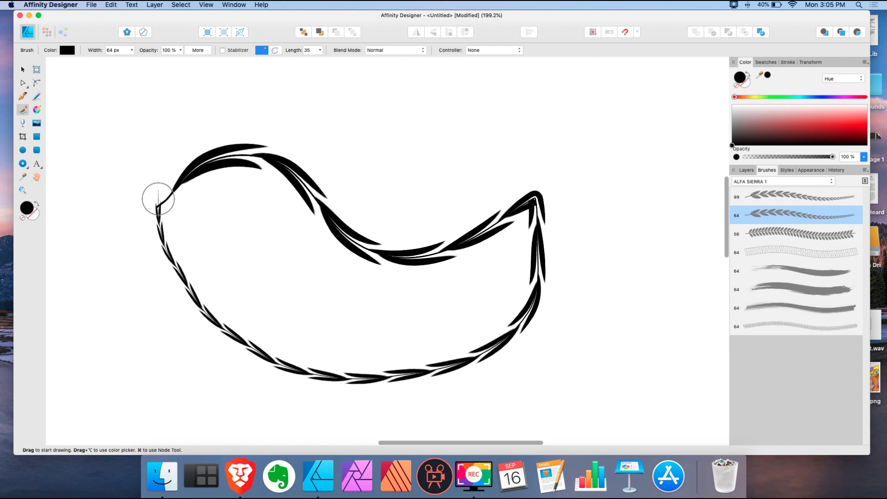
pyautogui.press('v')
pyautogui.moveTo(356, 233)
pyautogui.mouseDown()
pyautogui.moveTo(373, 191)
pyautogui.moveTo(379, 205)
pyautogui.mouseUp()
pyautogui.click(748, 82)
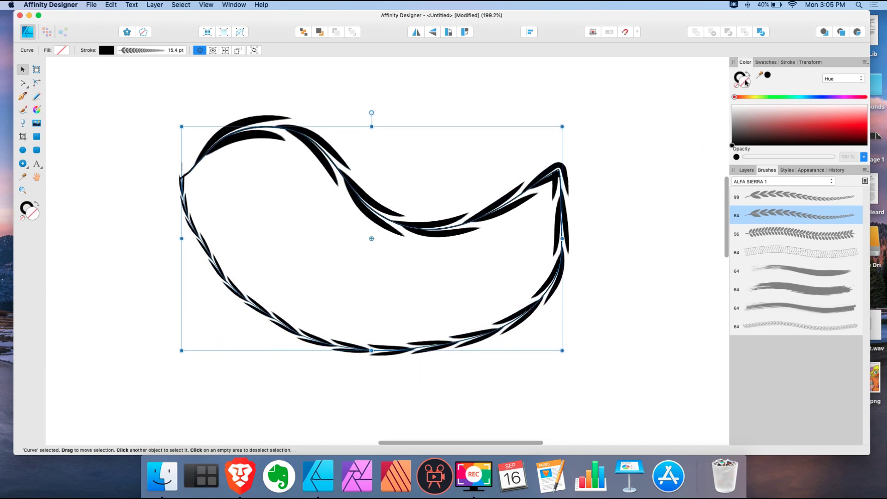
pyautogui.click(848, 119)
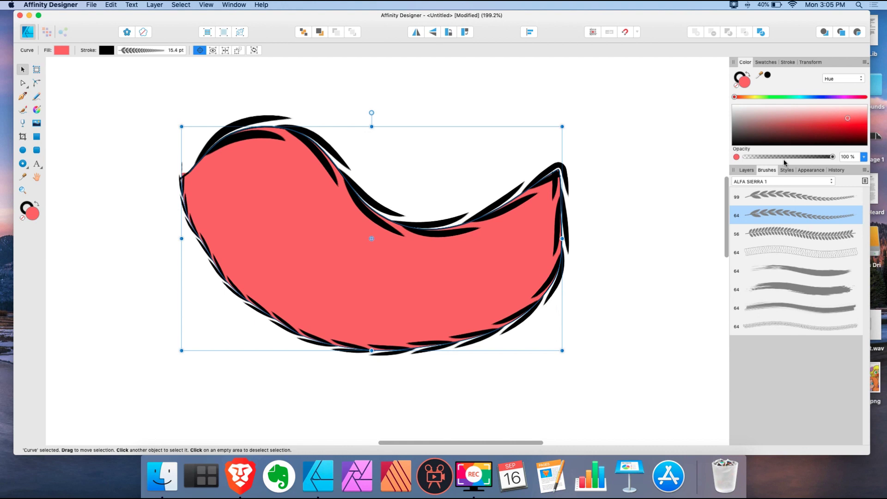
pyautogui.scroll(3, 416, 212)
pyautogui.scroll(5, 395, 222)
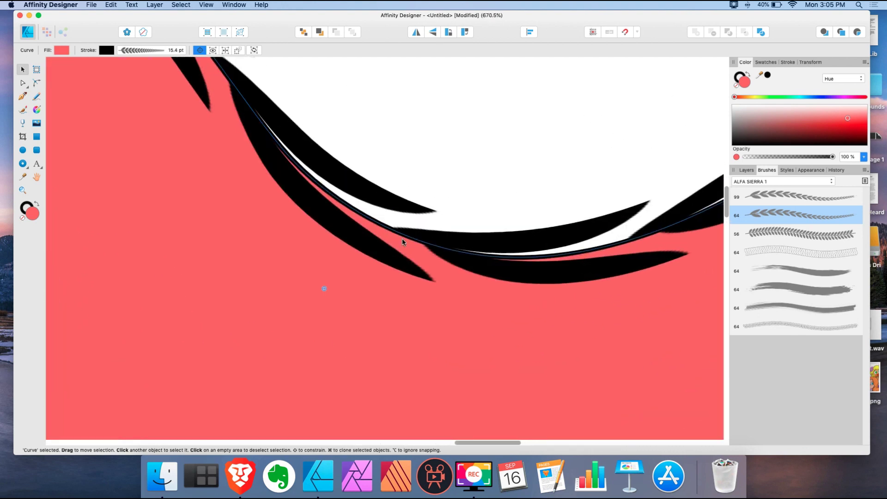
pyautogui.scroll(4, 283, 149)
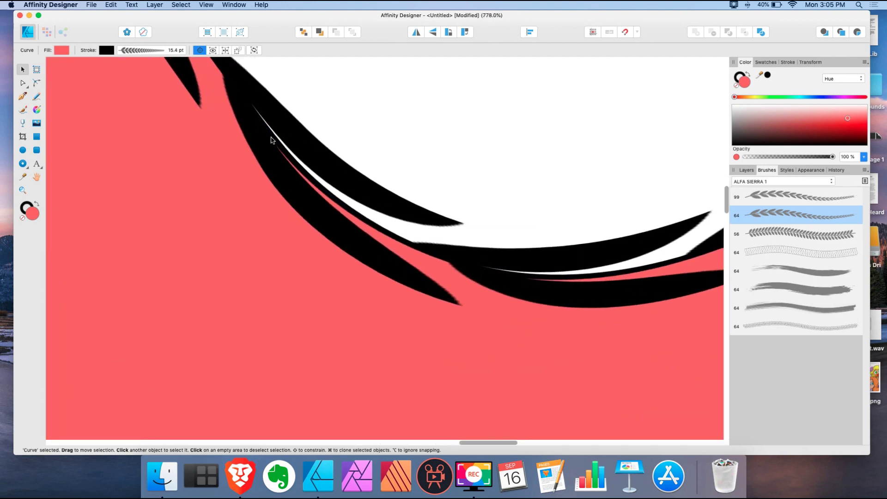
pyautogui.scroll(-3, 482, 342)
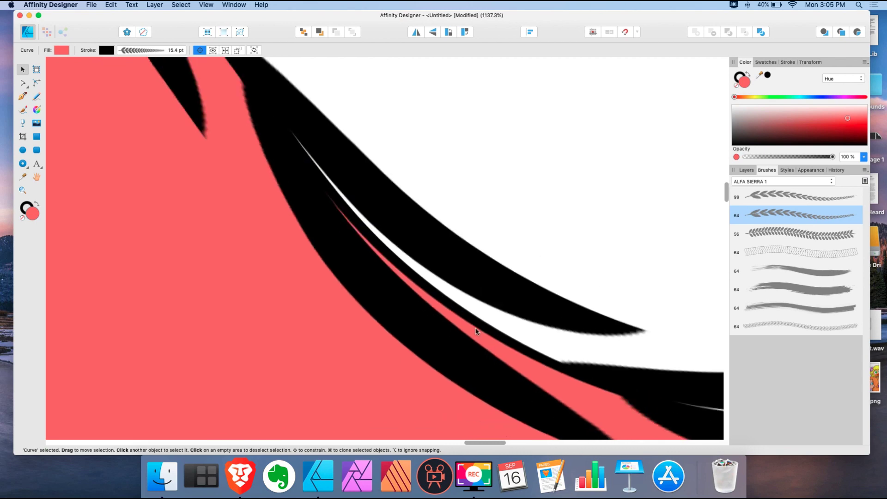
pyautogui.hscroll(5, 440, 305)
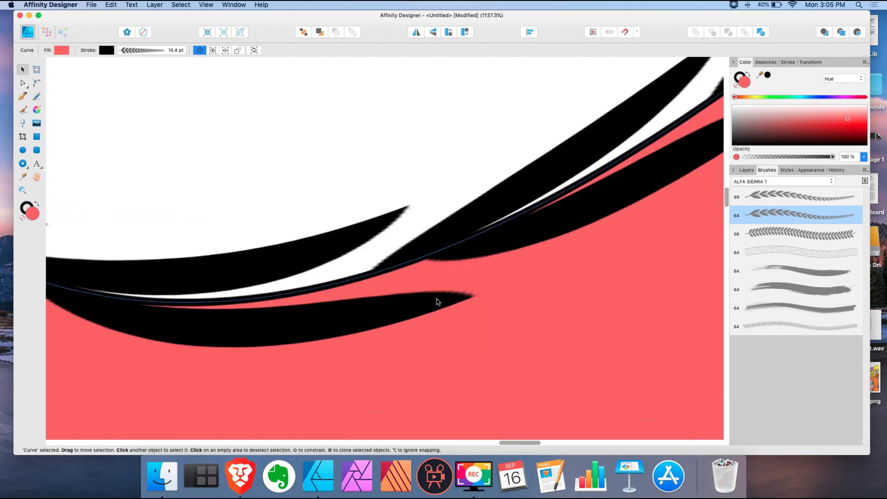
pyautogui.scroll(-5, 523, 235)
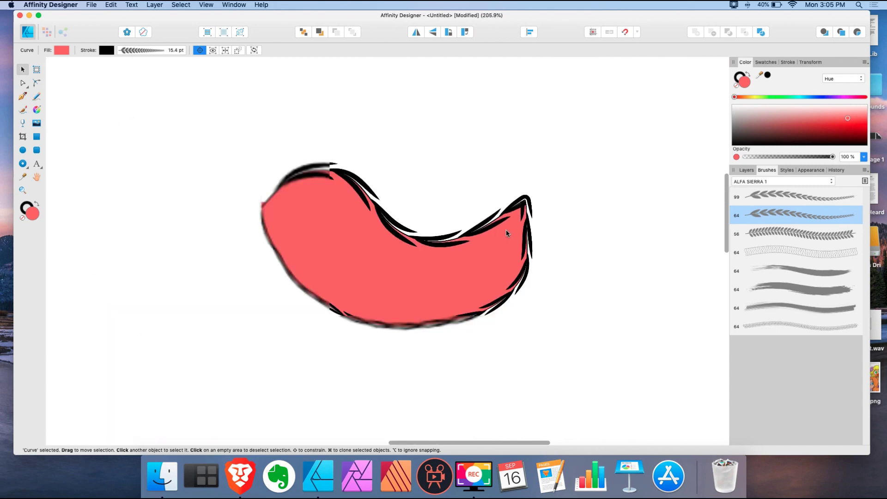
pyautogui.scroll(2, 470, 237)
pyautogui.scroll(-3, 470, 237)
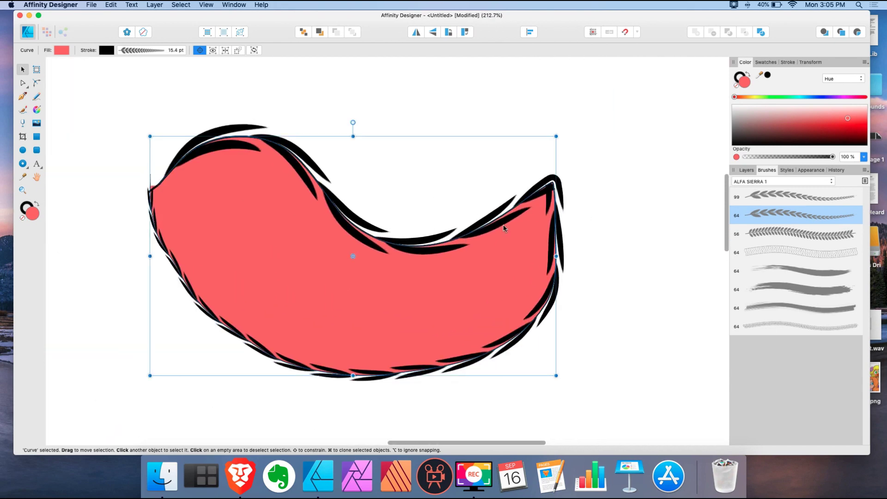
pyautogui.press('super+d')
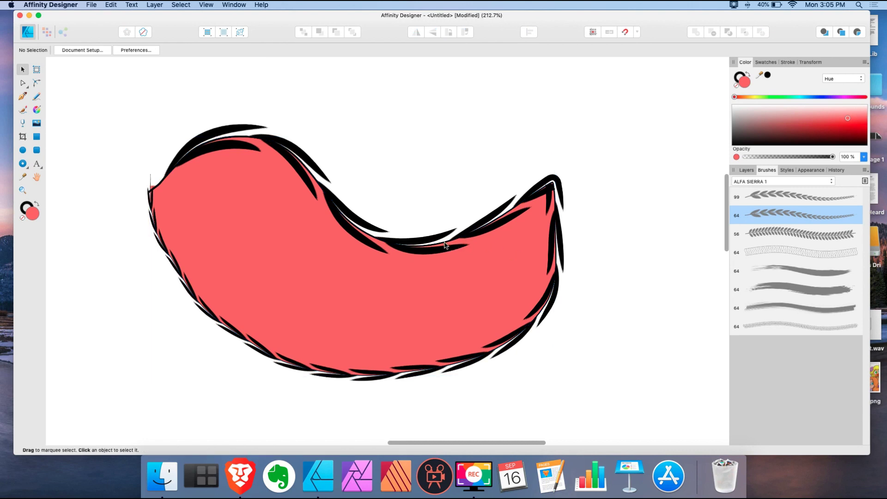
# Unhide the red Ellipse layer sitting beneath the wavy ring curve
pyautogui.click(537, 235)
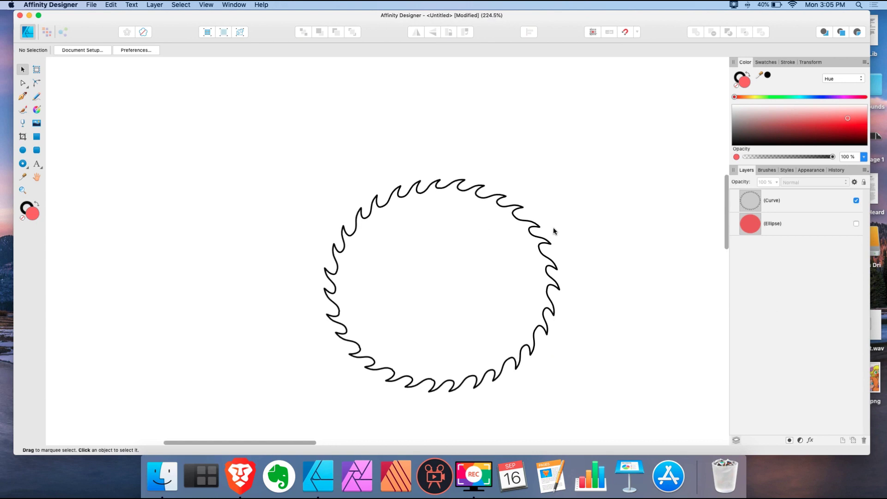
pyautogui.click(480, 190)
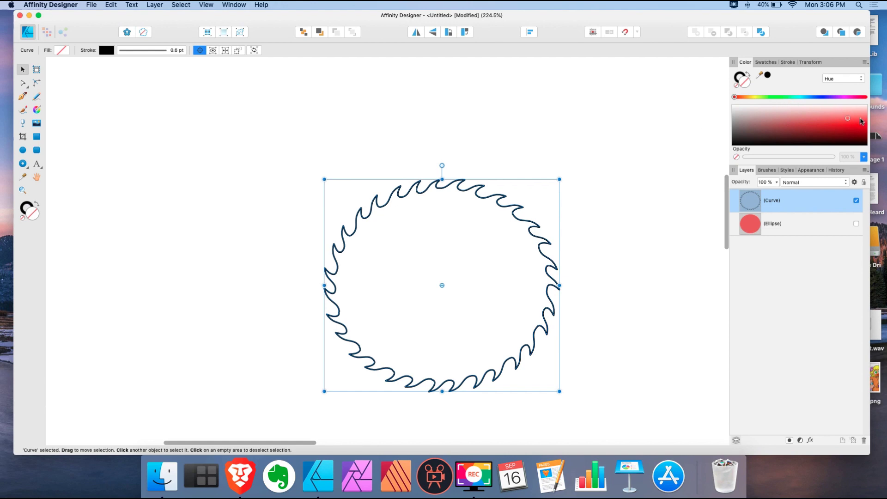
pyautogui.click(857, 225)
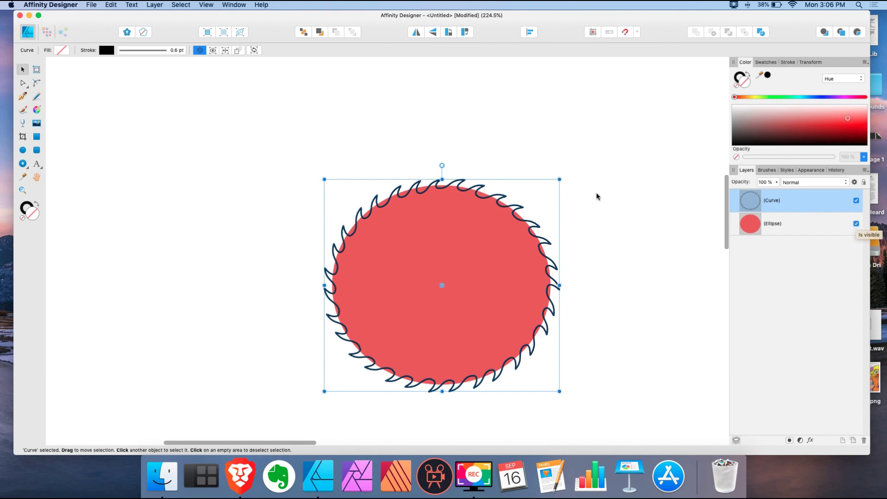
pyautogui.click(549, 195)
pyautogui.scroll(2, 549, 196)
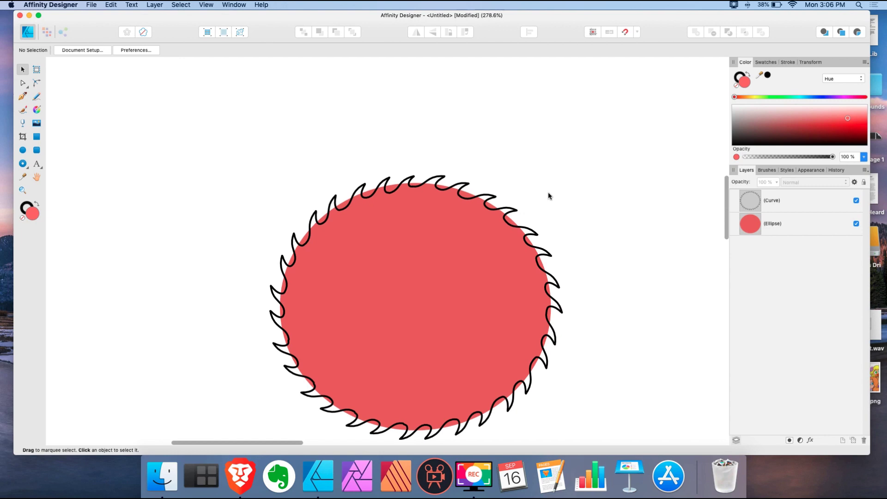
# Delete the red ellipse and fill the wavy ring curve with red
pyautogui.click(442, 178)
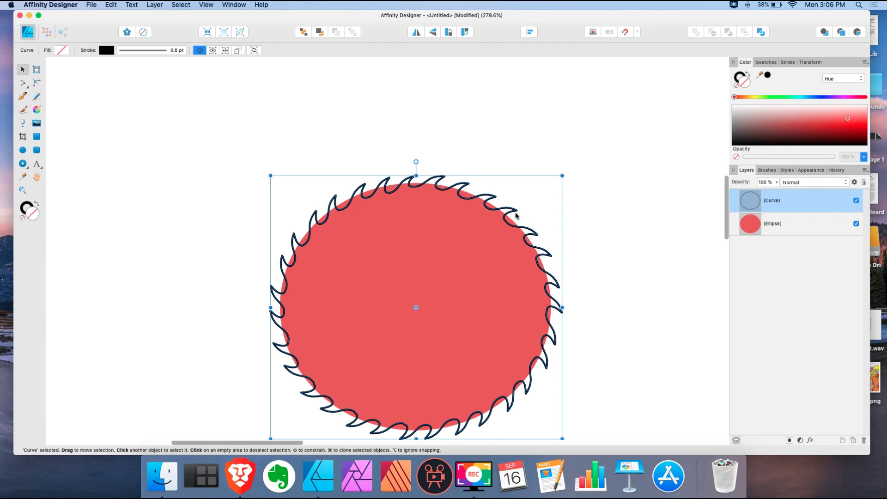
pyautogui.click(809, 228)
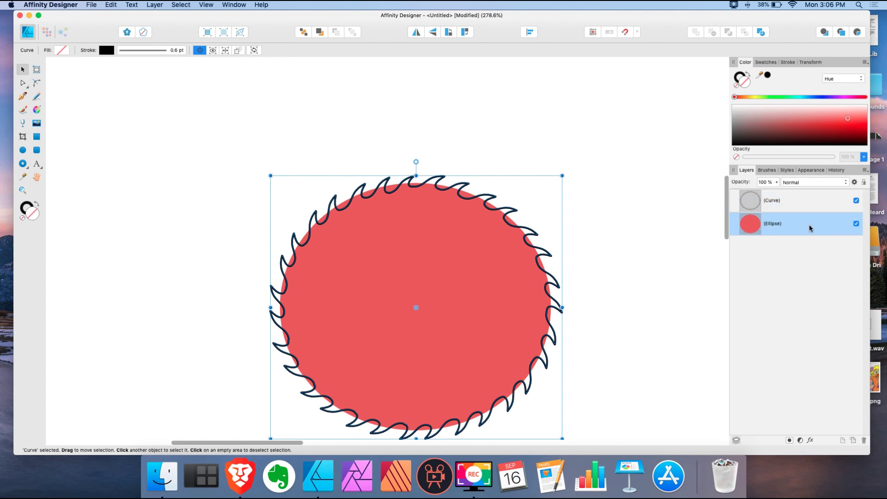
pyautogui.press('Delete')
pyautogui.click(515, 228)
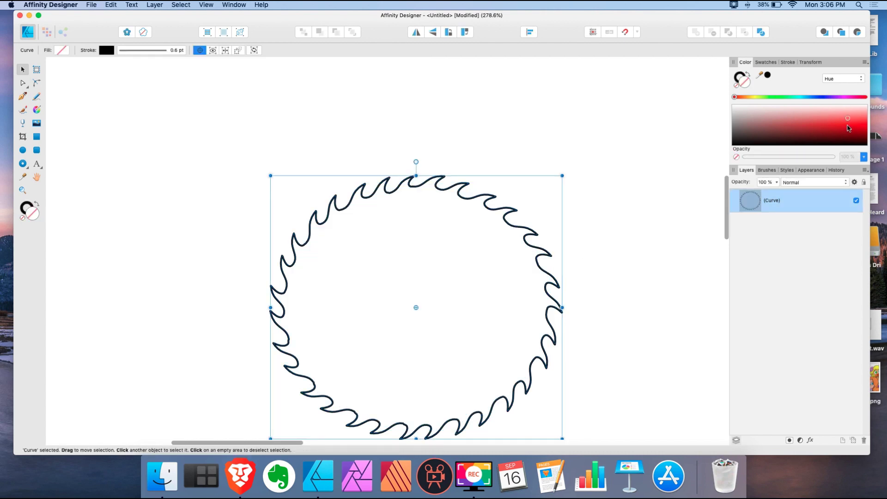
pyautogui.click(848, 120)
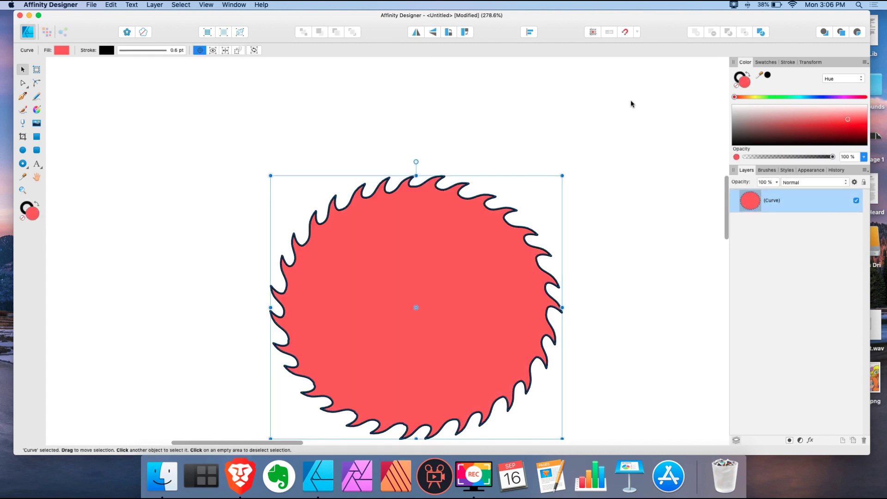
pyautogui.click(623, 220)
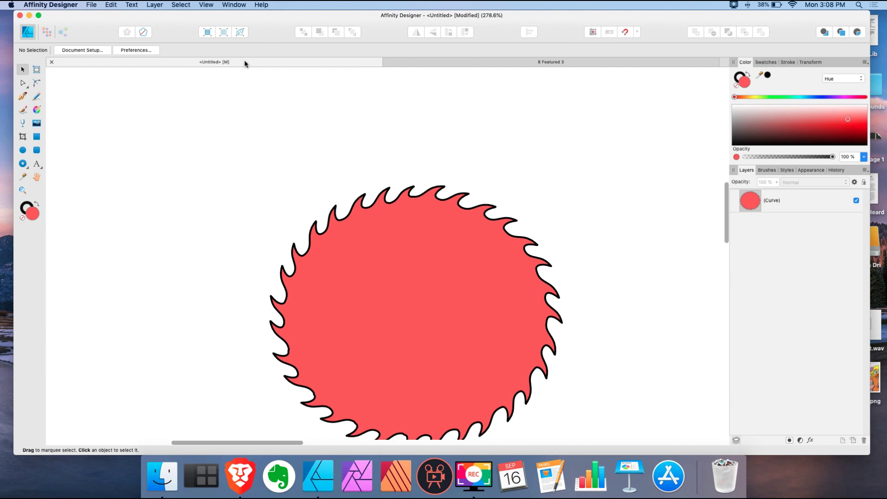
# Switch to the 8 Featured 3 document and zoom in beneath the Hair Monster title
pyautogui.click(472, 64)
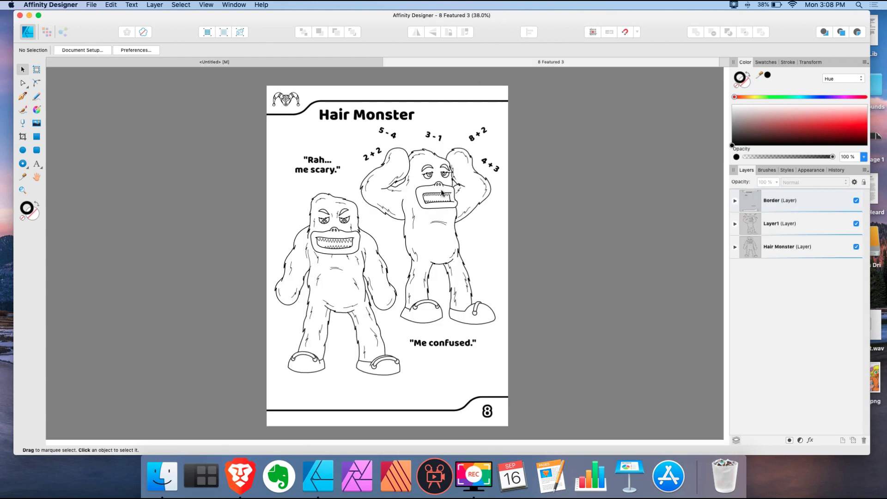
pyautogui.scroll(5, 374, 203)
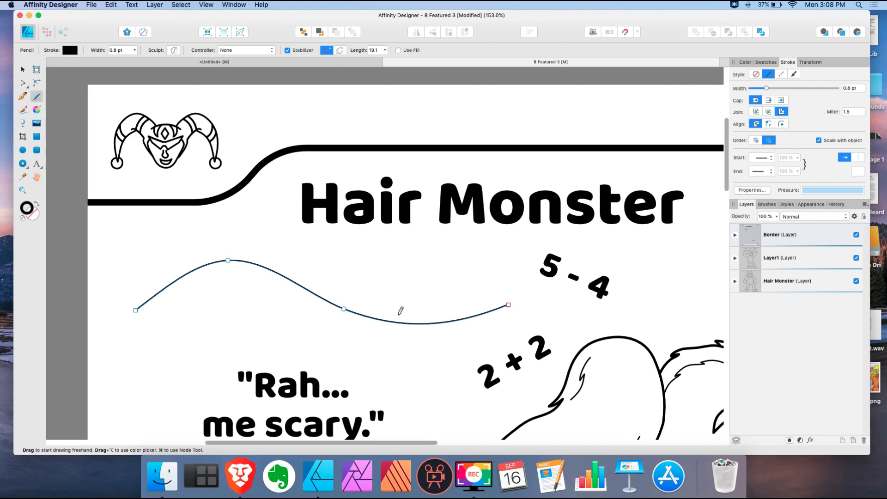
# Make the wavy line's stroke dashed with dash 4 and gap 7
pyautogui.scroll(-1, 401, 311)
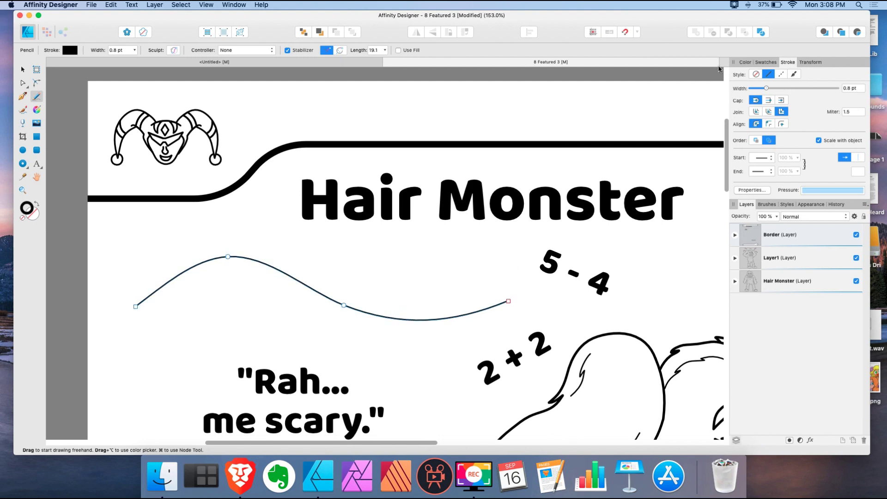
pyautogui.click(781, 75)
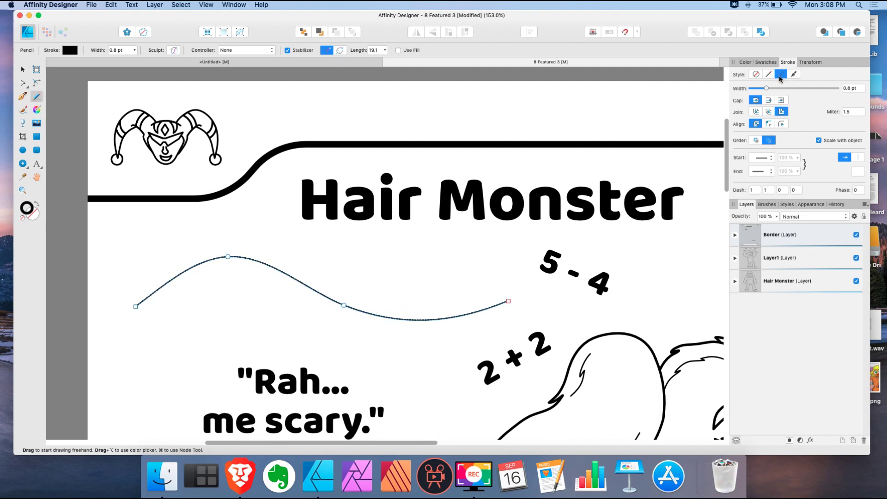
pyautogui.click(754, 189)
pyautogui.click(769, 190)
pyautogui.write('7')
pyautogui.press('Return')
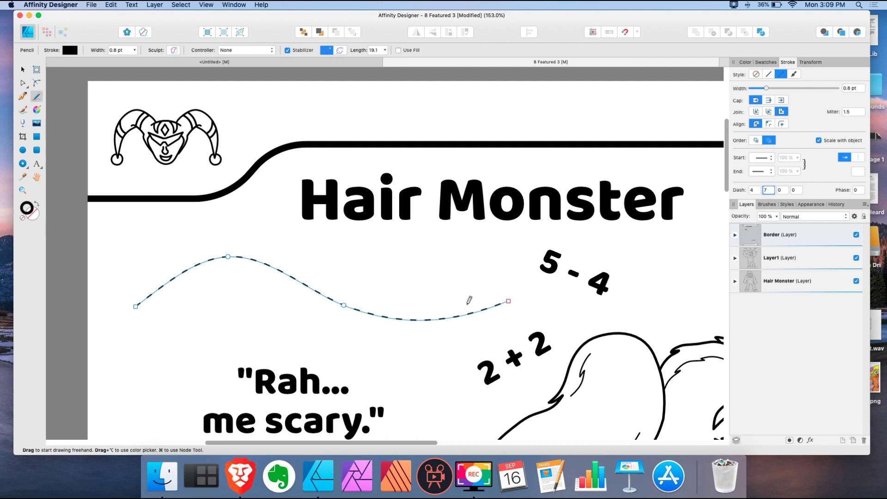
# Deselect the dashed line, then bring up the 12 Featured 7 Blue page document
pyautogui.press('super+d')
pyautogui.scroll(-3, 465, 273)
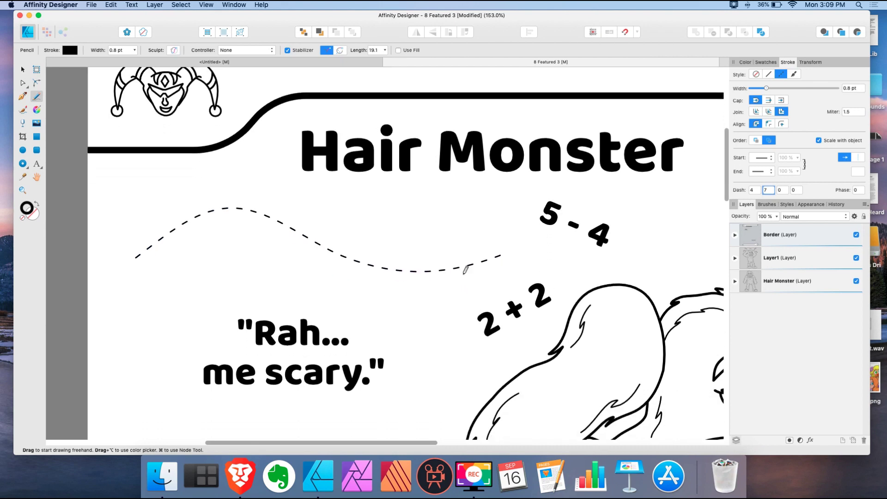
pyautogui.scroll(-8, 465, 270)
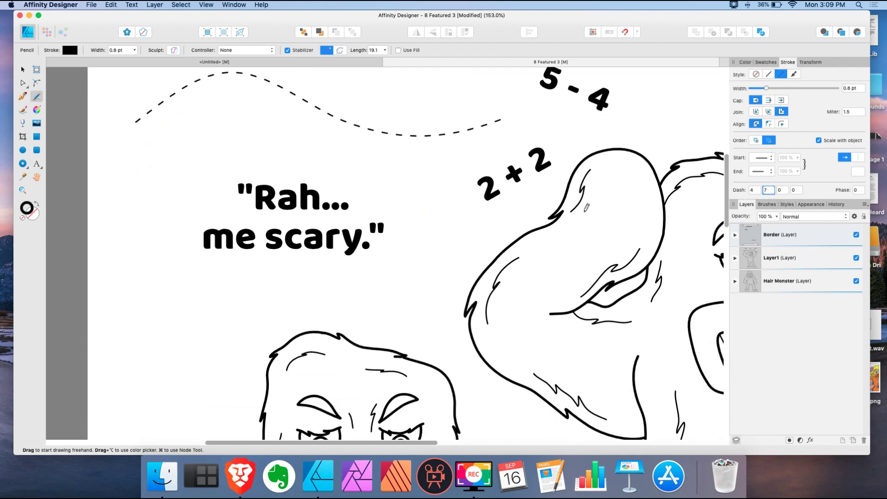
pyautogui.press('super+z')
pyautogui.scroll(-4, 584, 169)
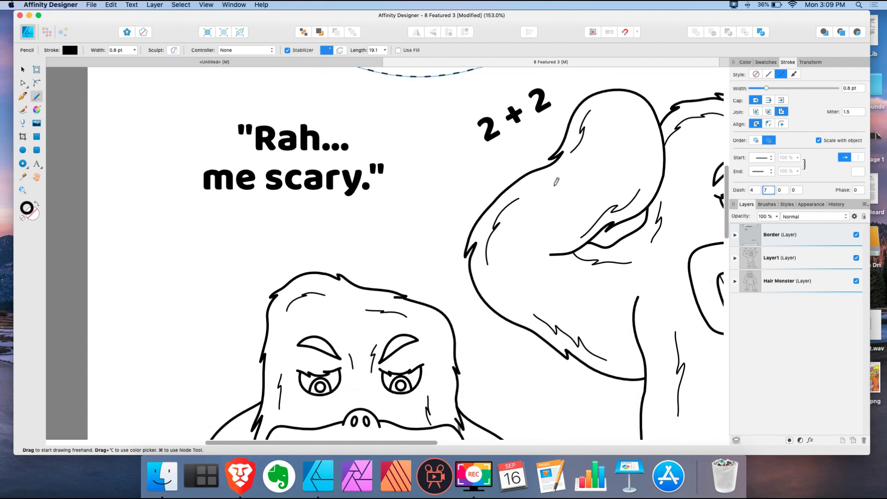
pyautogui.press('super+0')
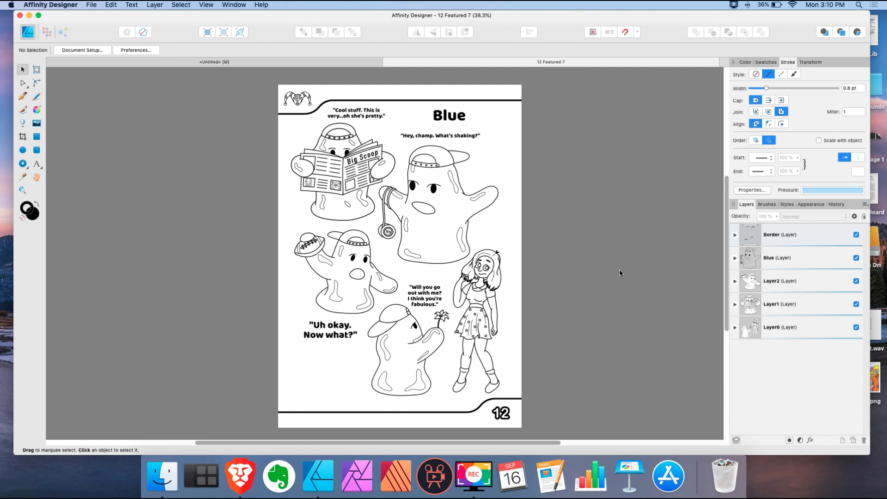